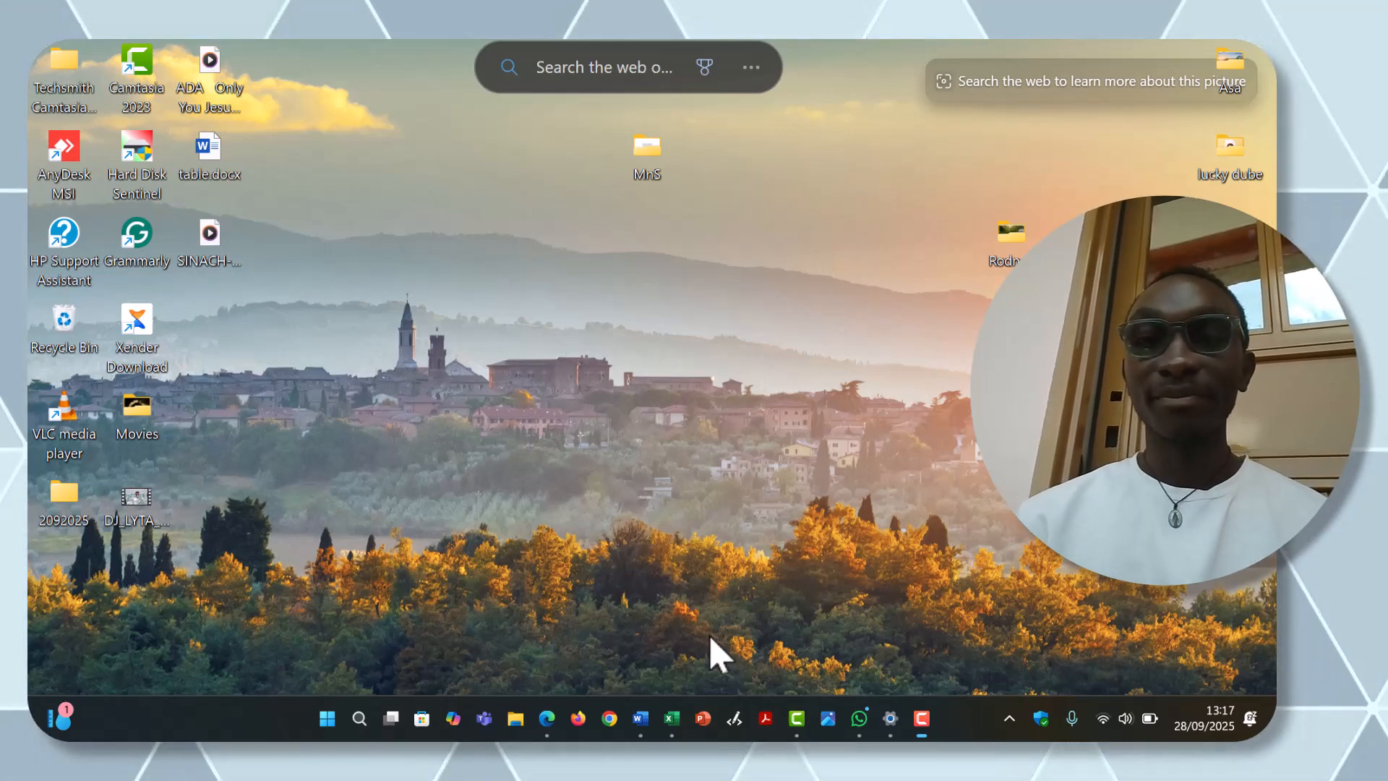
Step: Review the list of errors in the open Word document and switch to the student_scores.xlsx workbook in Excel
{"action": "left_click", "coordinate": [640, 717]}
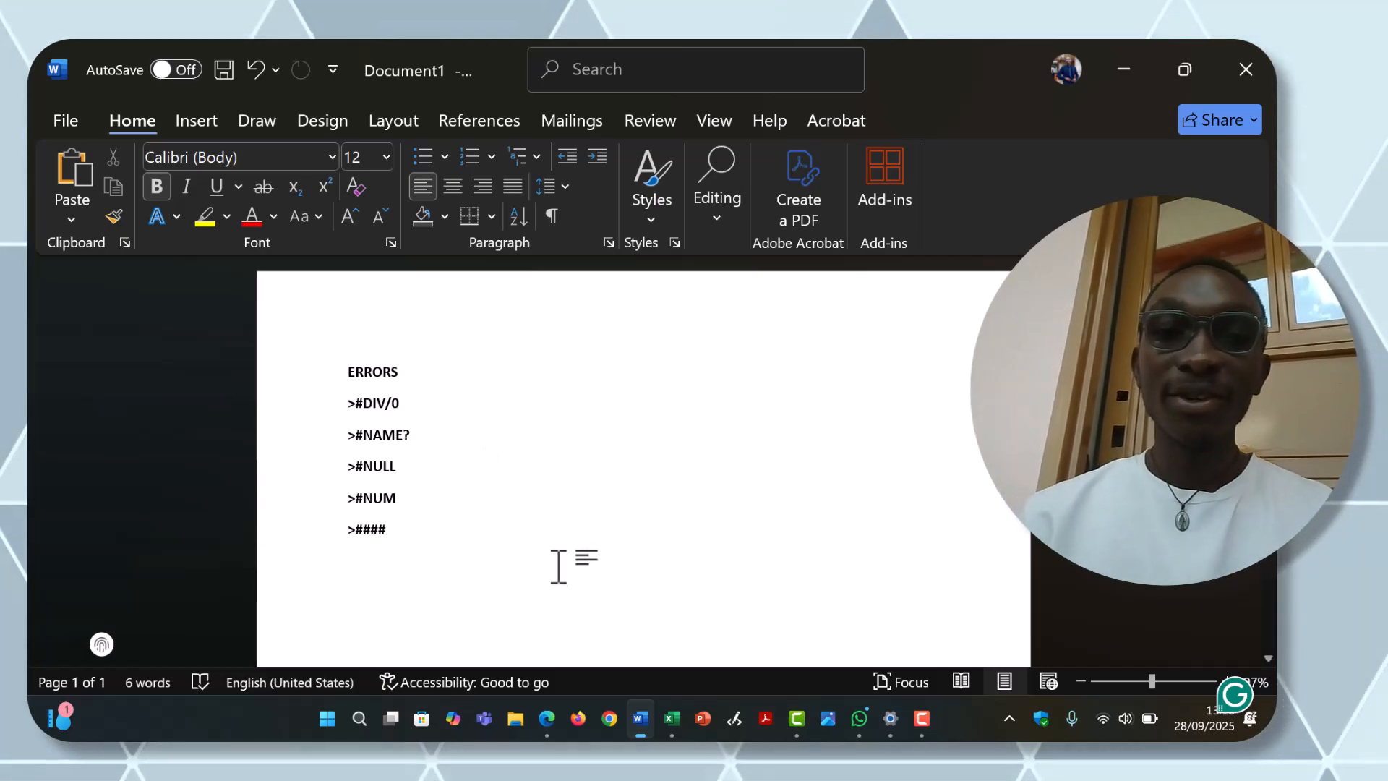
{"action": "left_click", "coordinate": [674, 722]}
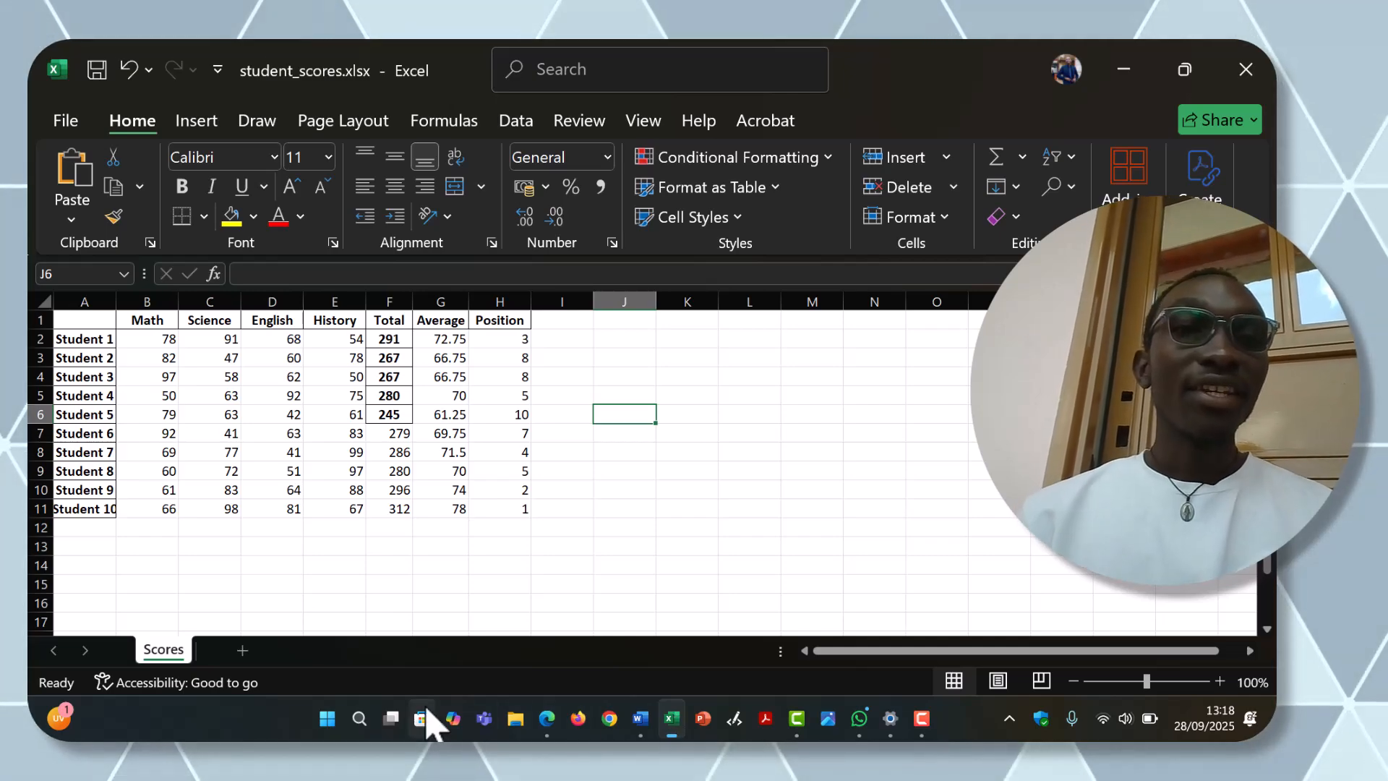
Step: Enter the formula =D6/2 in cell E13 to divide Student 5's English score by 2
{"action": "left_click", "coordinate": [289, 417]}
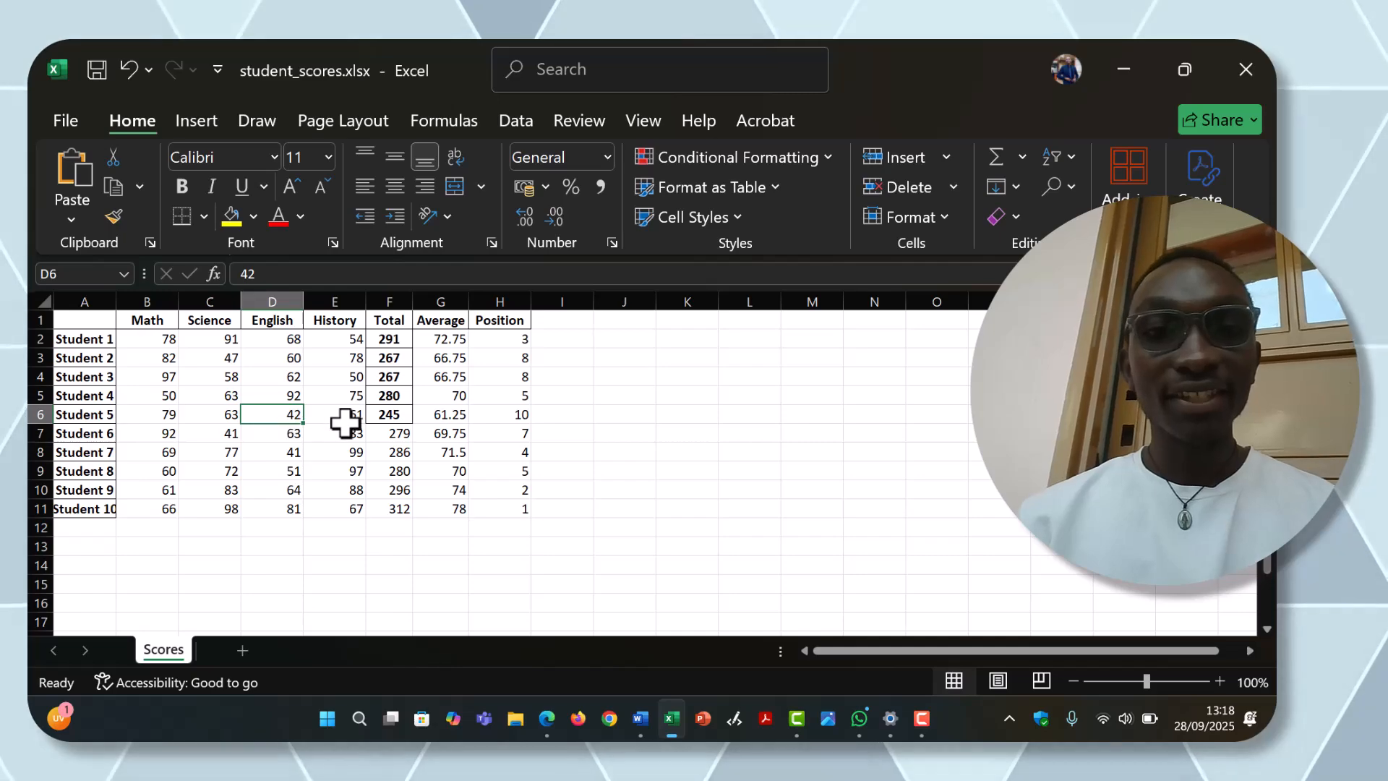
{"action": "left_click", "coordinate": [335, 546]}
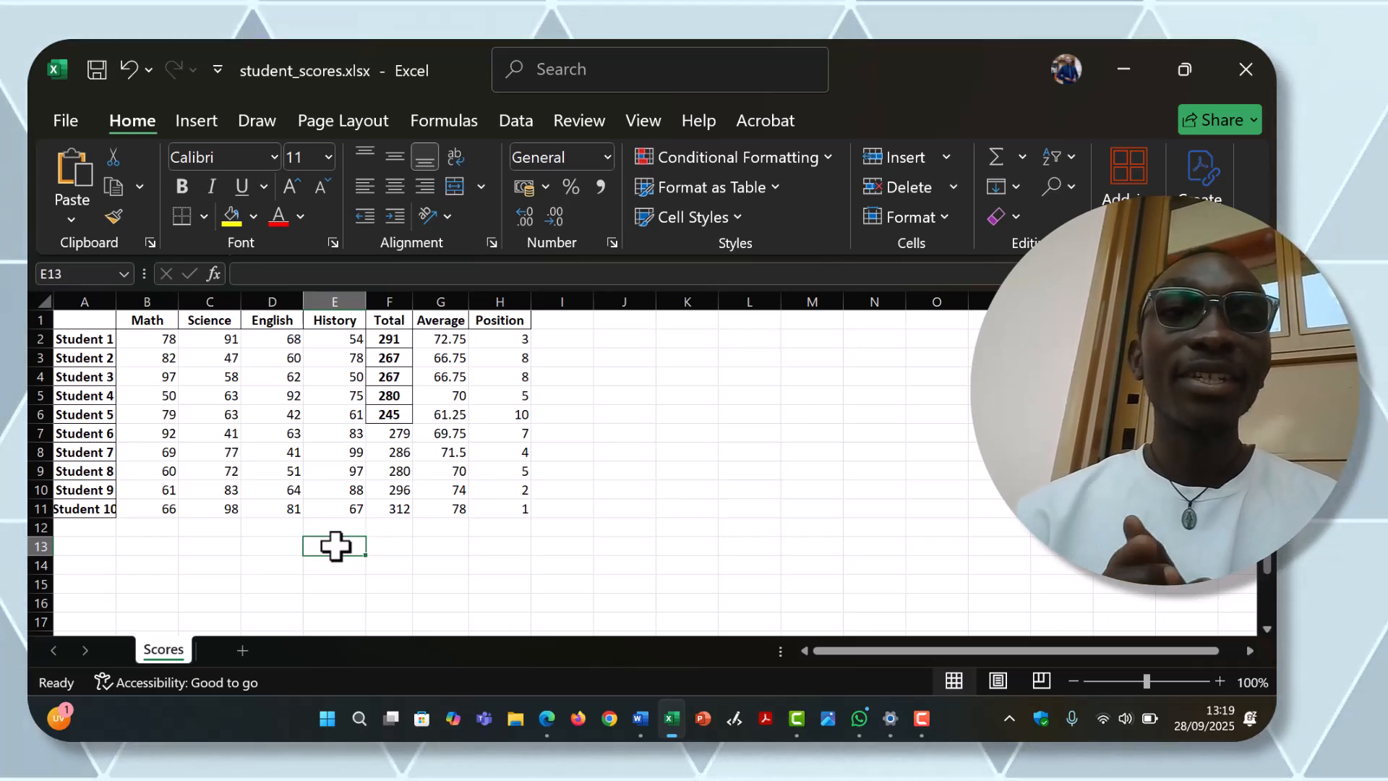
{"action": "type", "text": "="}
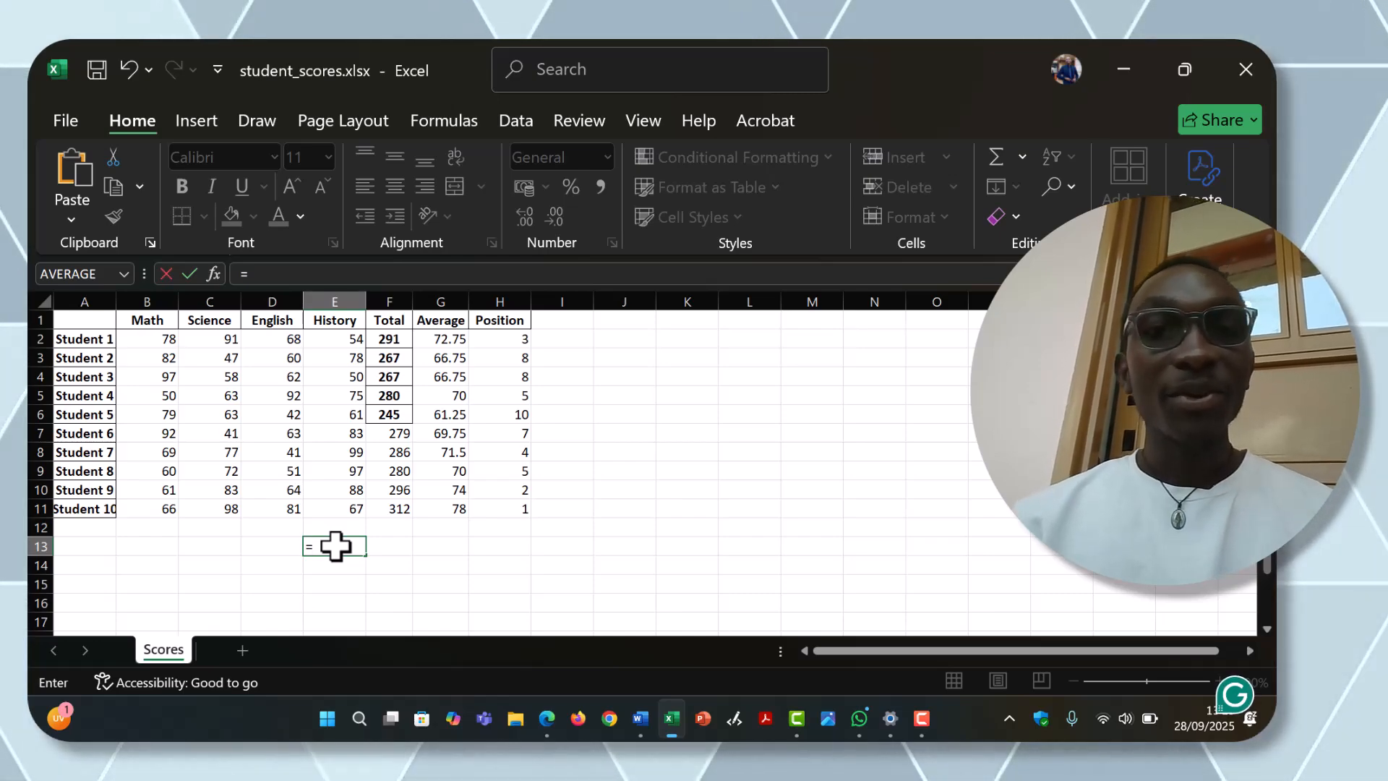
{"action": "left_click", "coordinate": [288, 411]}
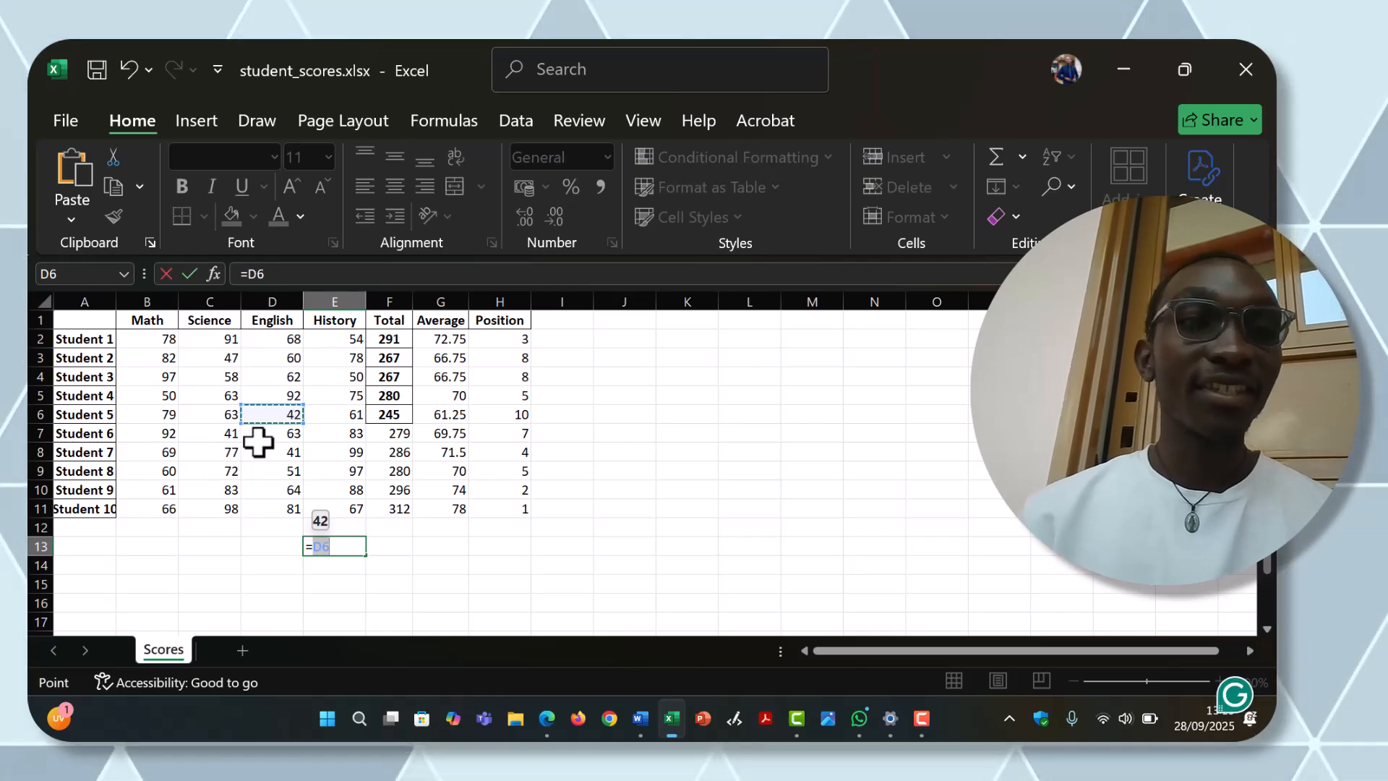
{"action": "left_click", "coordinate": [227, 394]}
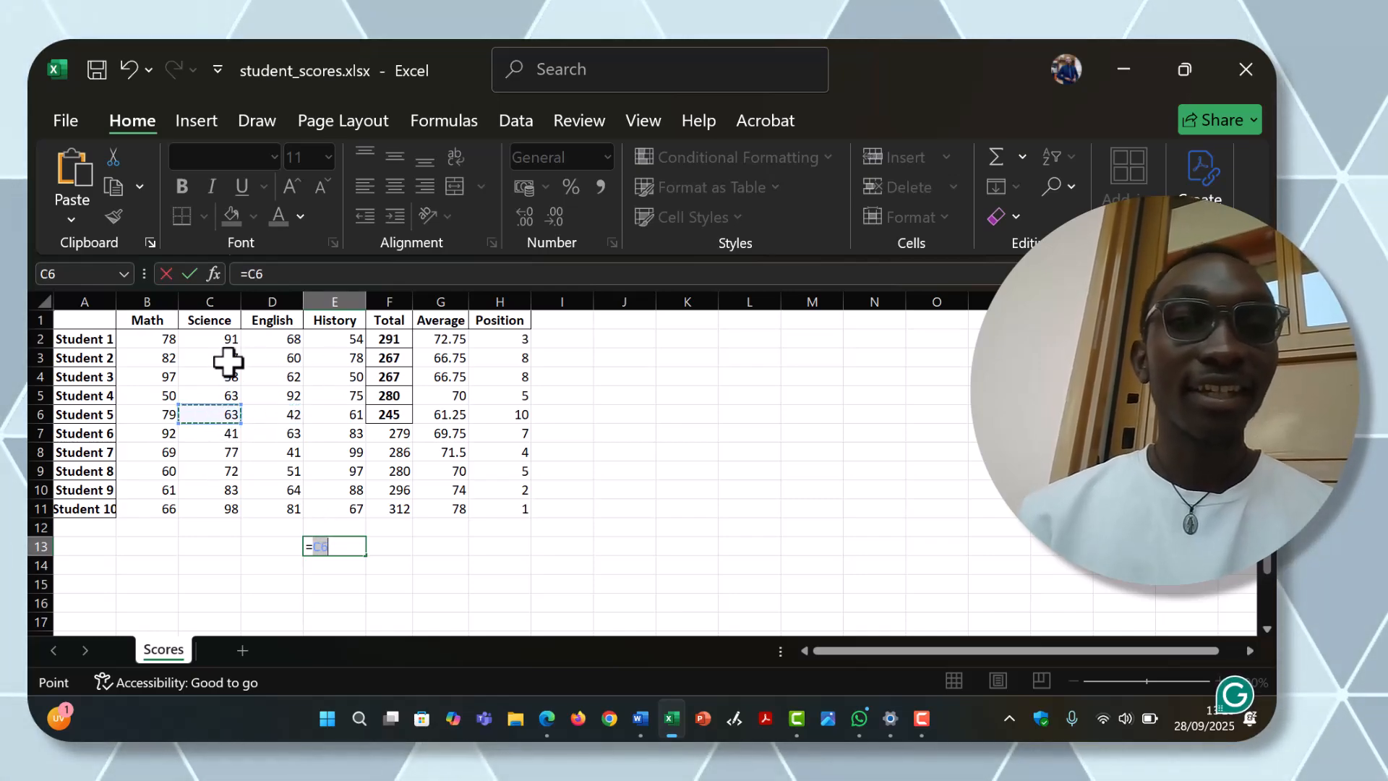
{"action": "left_click", "coordinate": [226, 359]}
{"action": "left_click", "coordinate": [286, 413]}
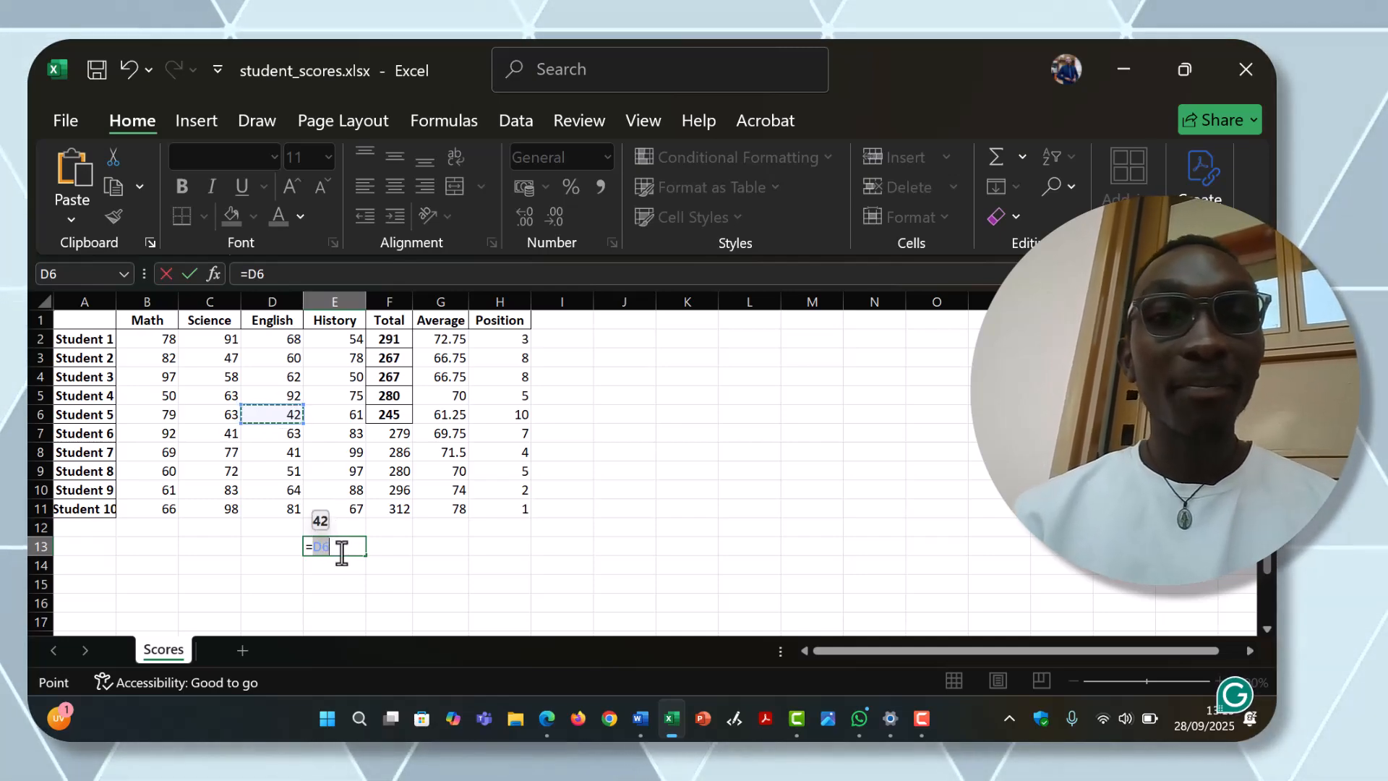
{"action": "key", "text": "F4"}
{"action": "key", "text": "F4"}
{"action": "key", "text": "F4"}
{"action": "key", "text": "F4"}
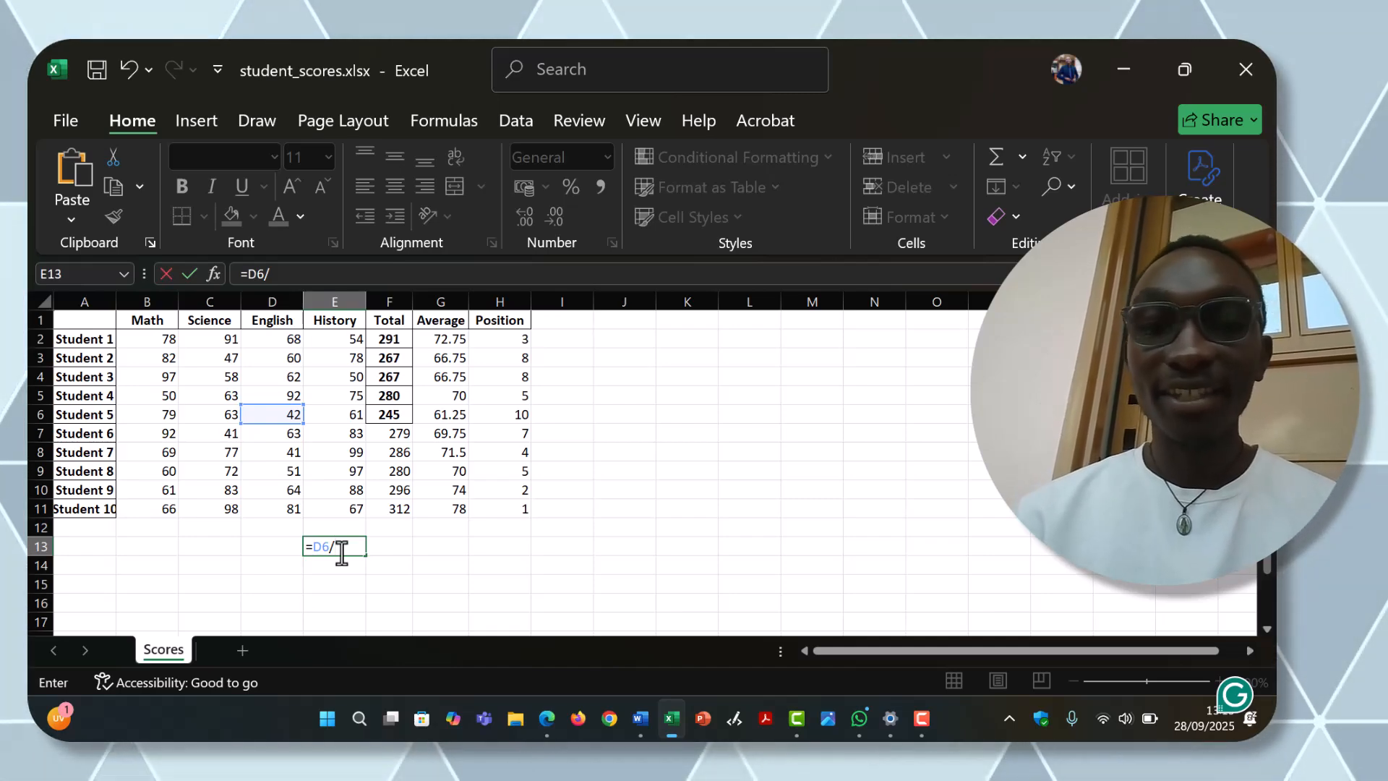
{"action": "key", "text": "Return"}
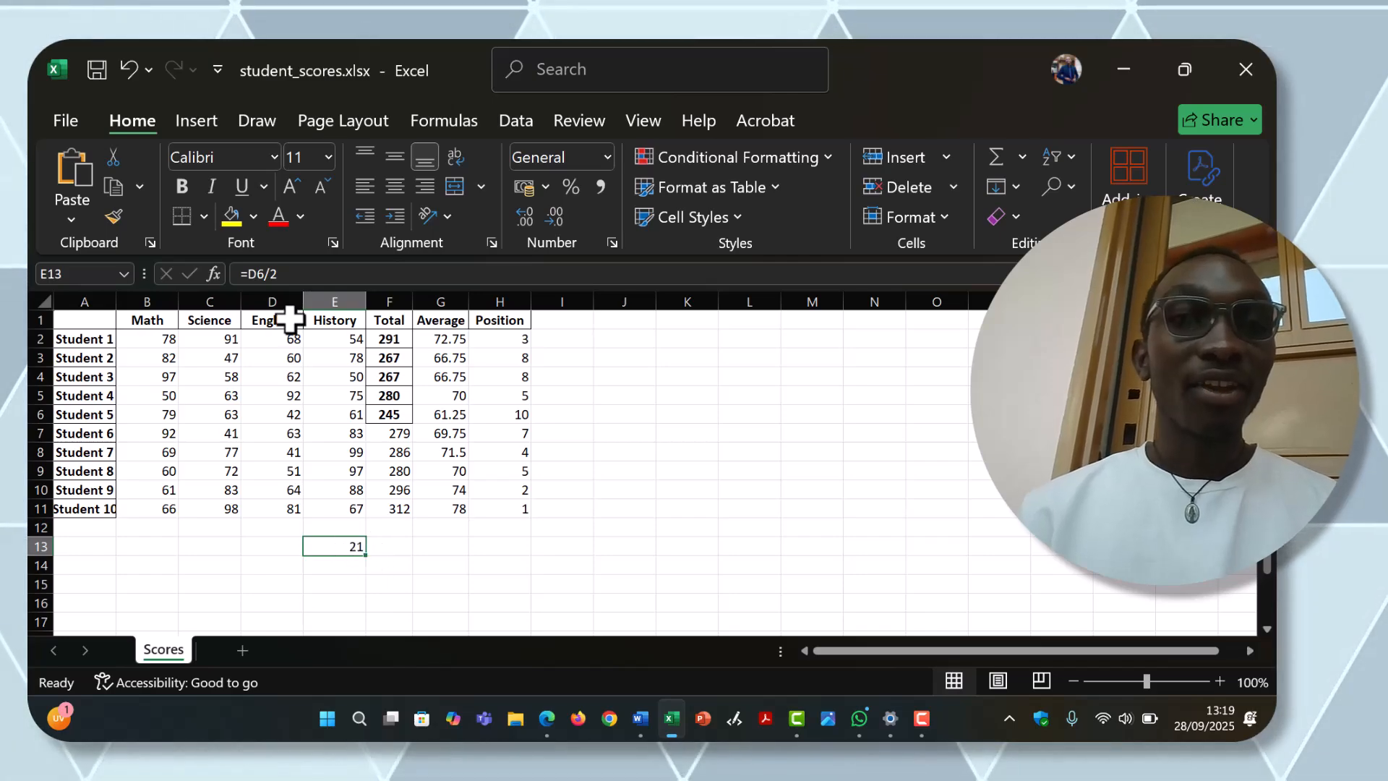
Step: Change the divisor in cell E13's formula to 6 so that it reads =D6/6
{"action": "left_click", "coordinate": [283, 275]}
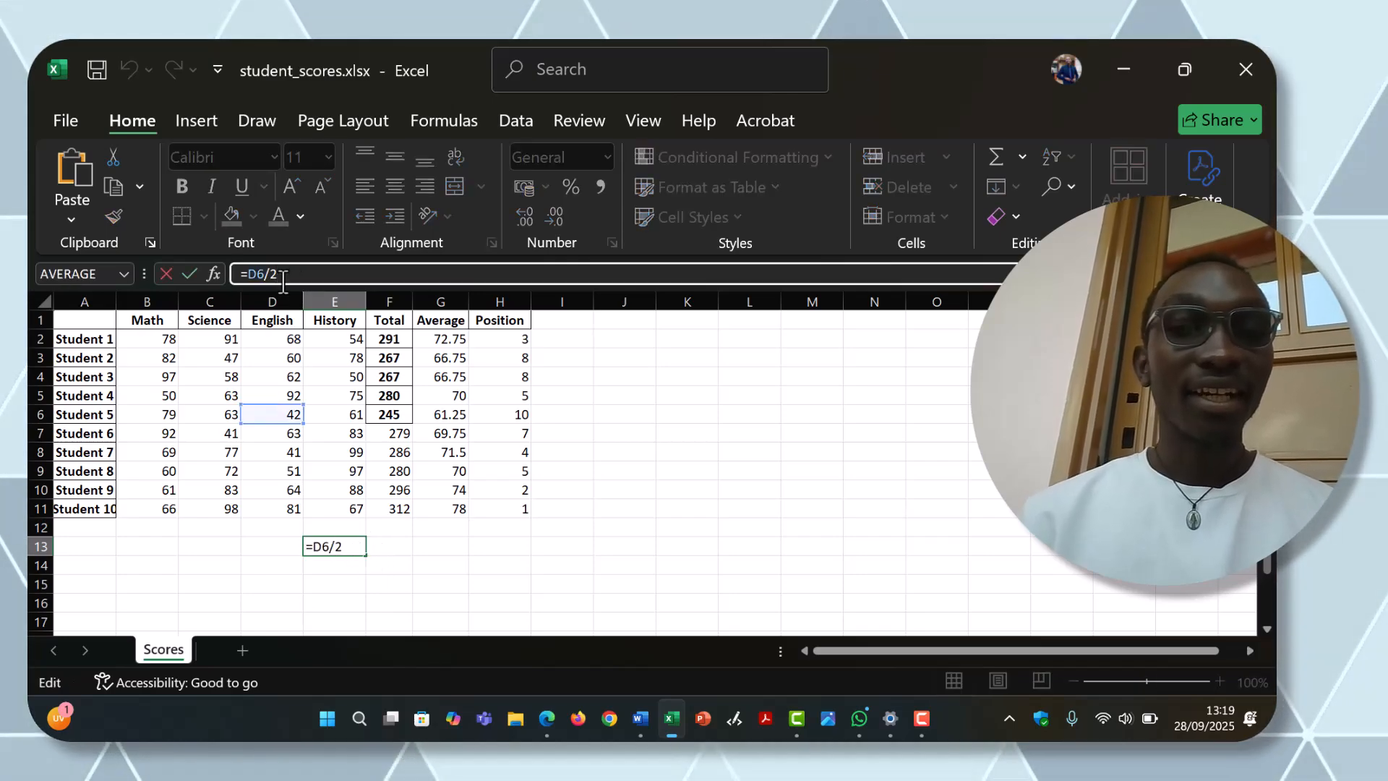
{"action": "key", "text": "BackSpace"}
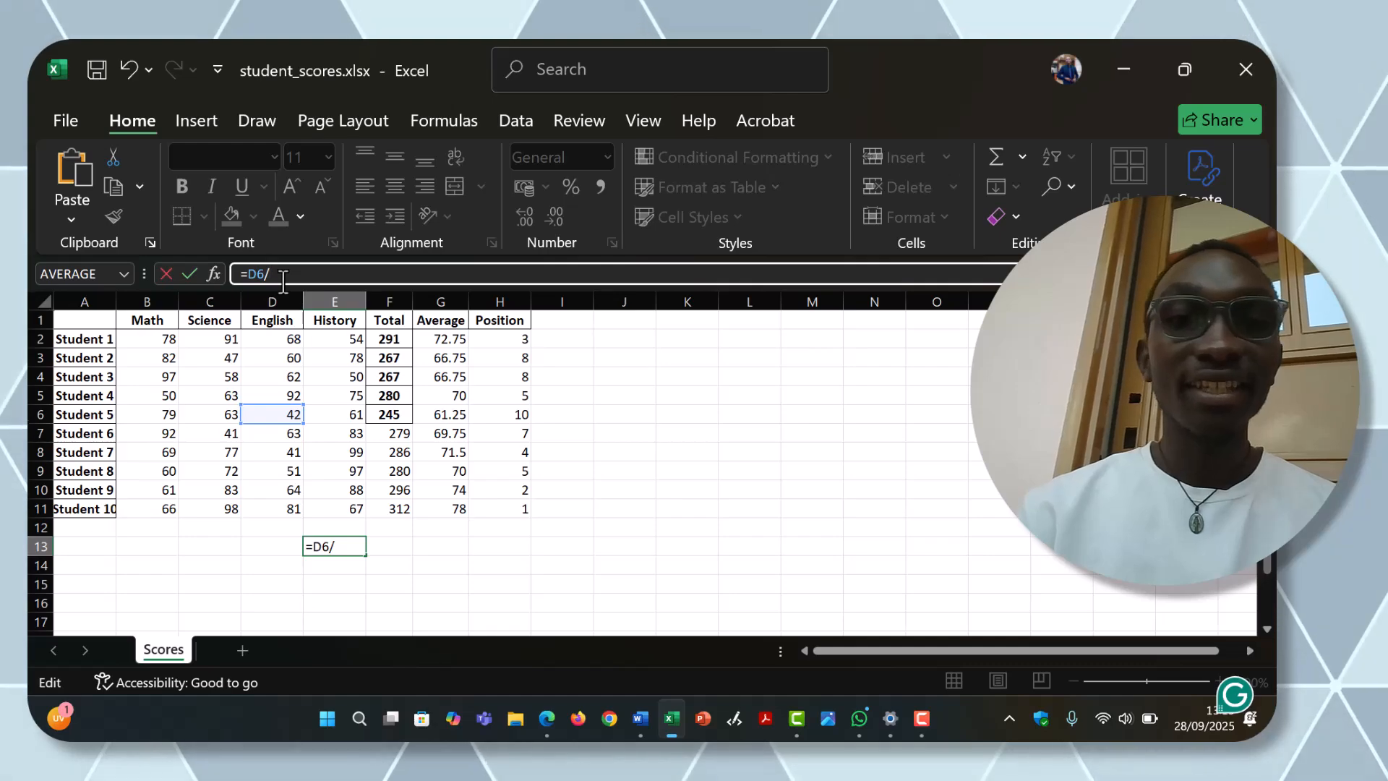
{"action": "type", "text": "6"}
{"action": "key", "text": "Return"}
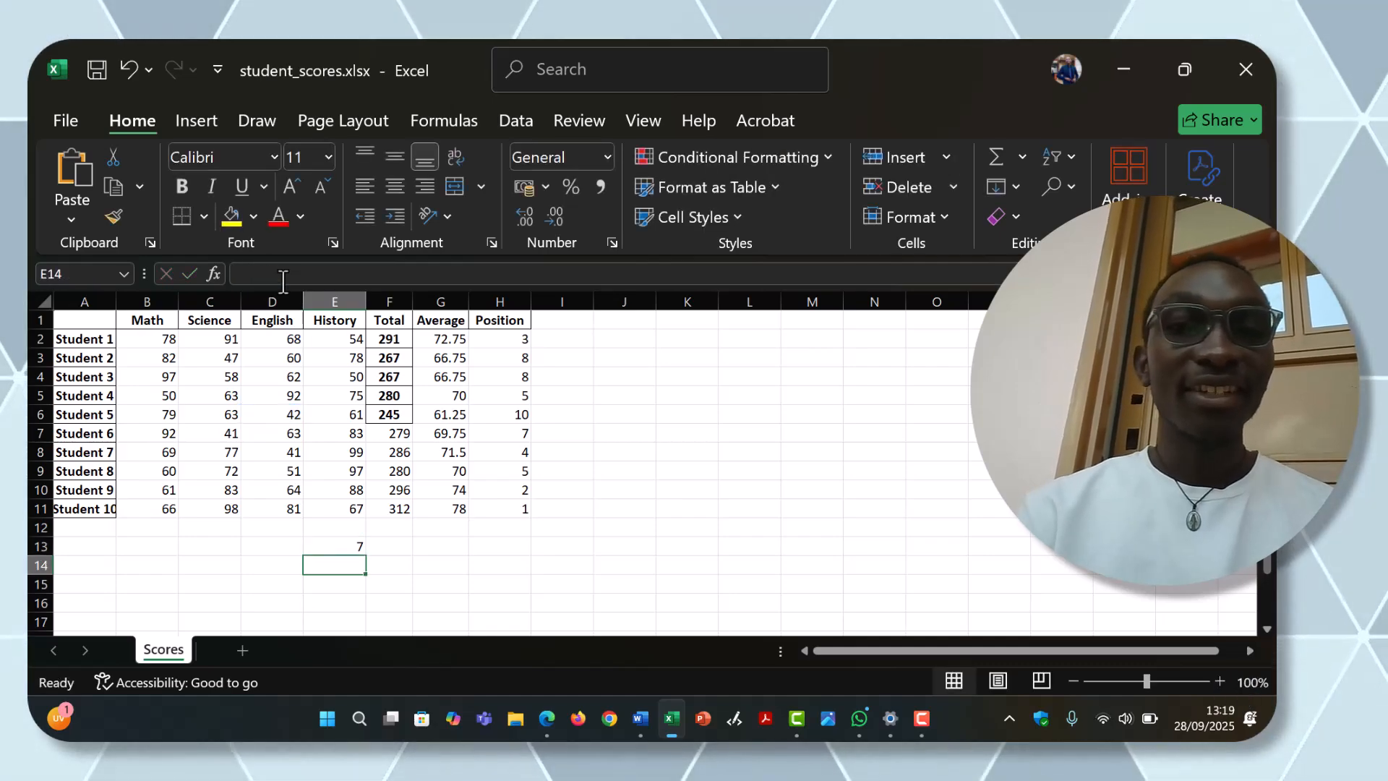
Step: Replace the divisor in cell E13's formula with zero to demonstrate the division error
{"action": "left_click", "coordinate": [345, 548]}
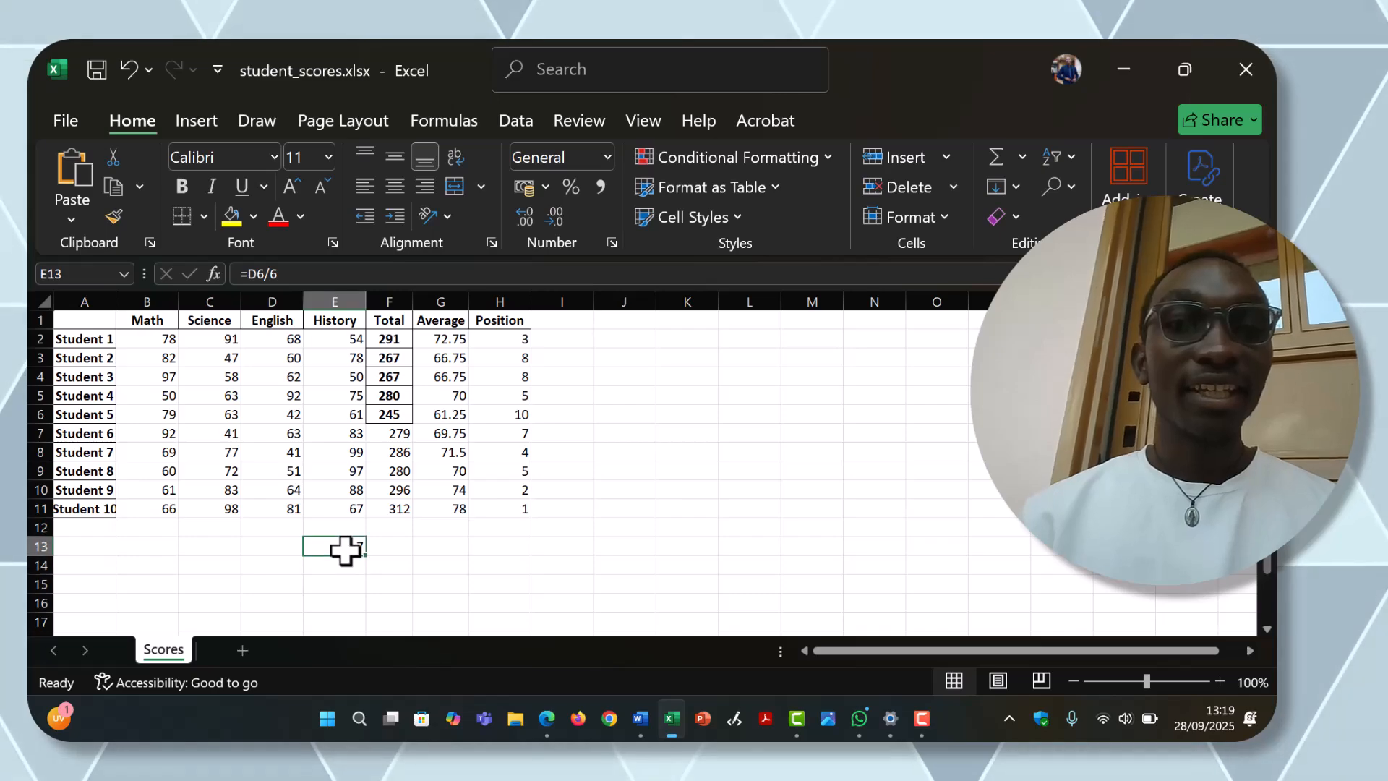
{"action": "left_click", "coordinate": [287, 275]}
{"action": "key", "text": "BackSpace"}
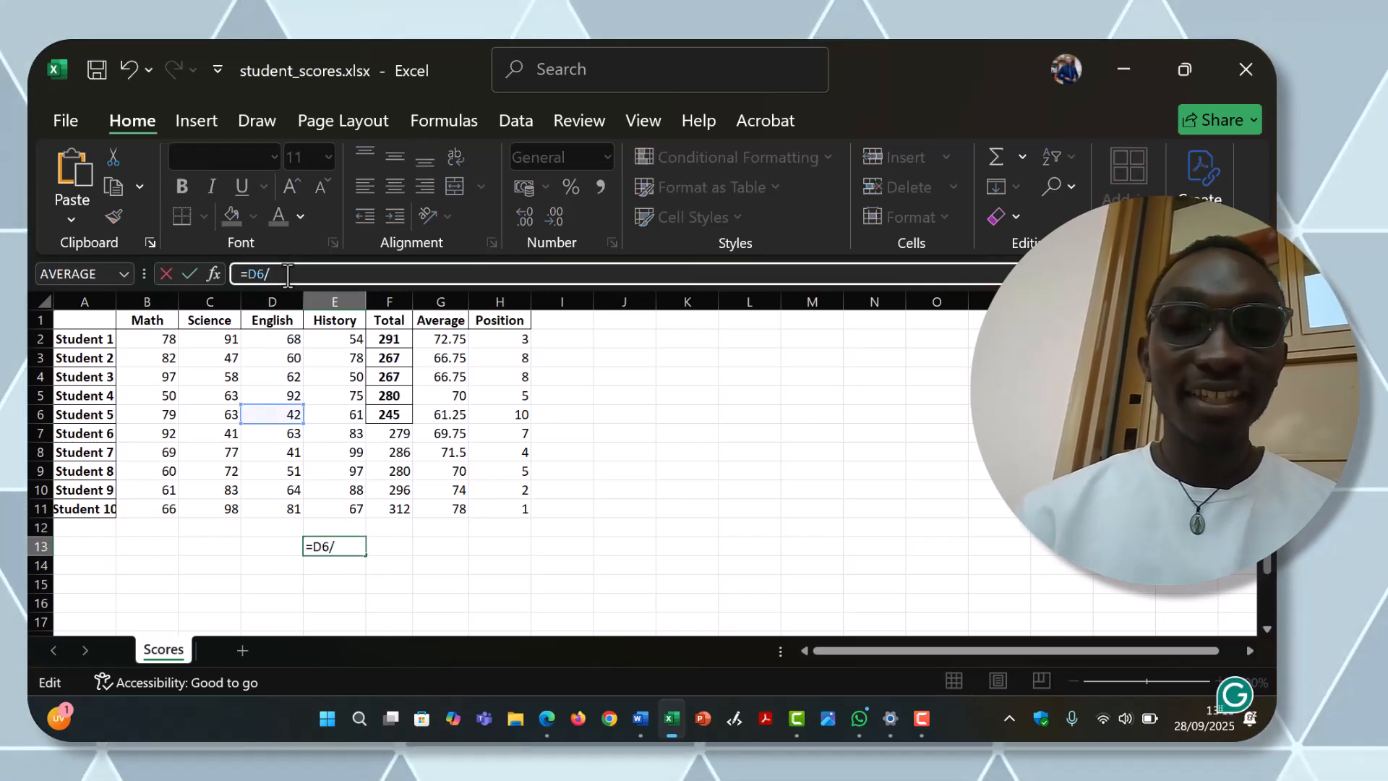
{"action": "key", "text": "Return"}
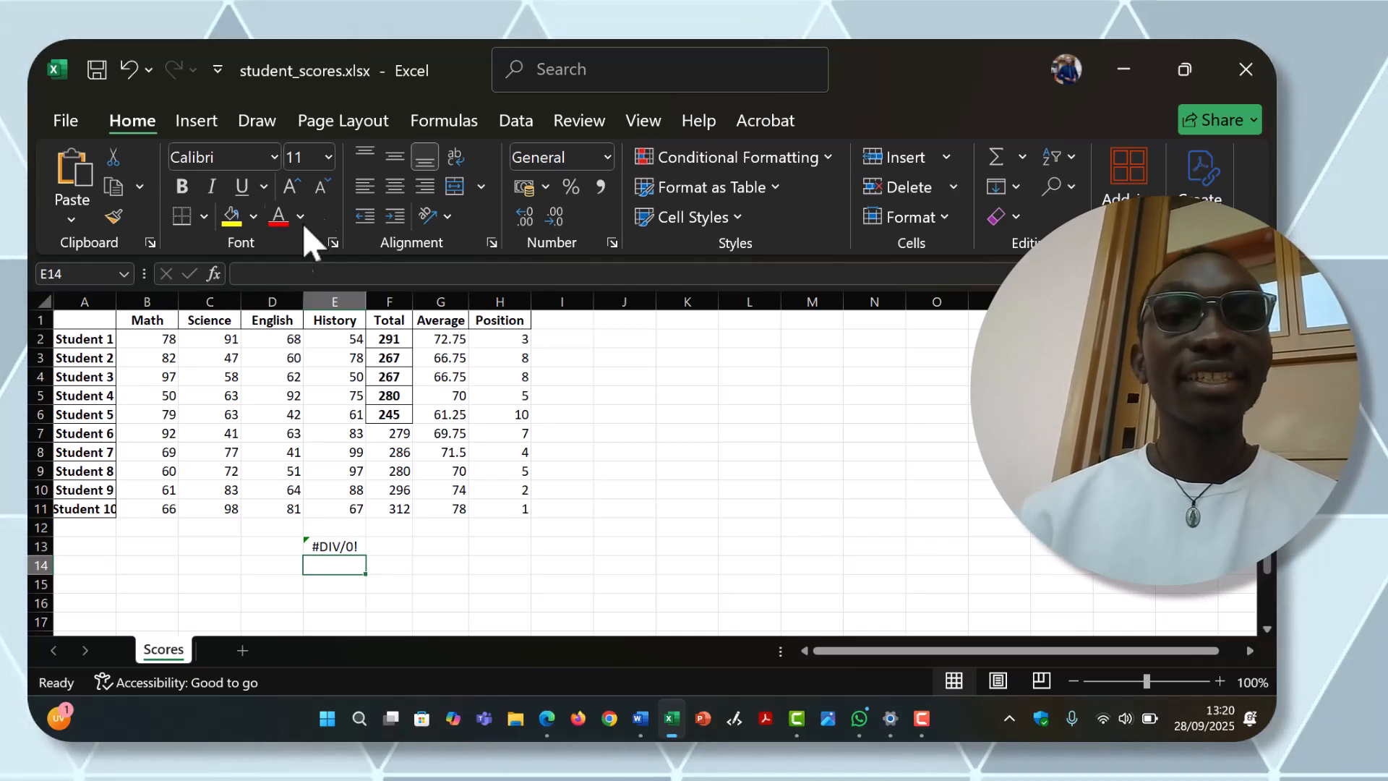
Step: Fix the division error in cell E13 by setting its formula to =D6/2
{"action": "left_click", "coordinate": [348, 544]}
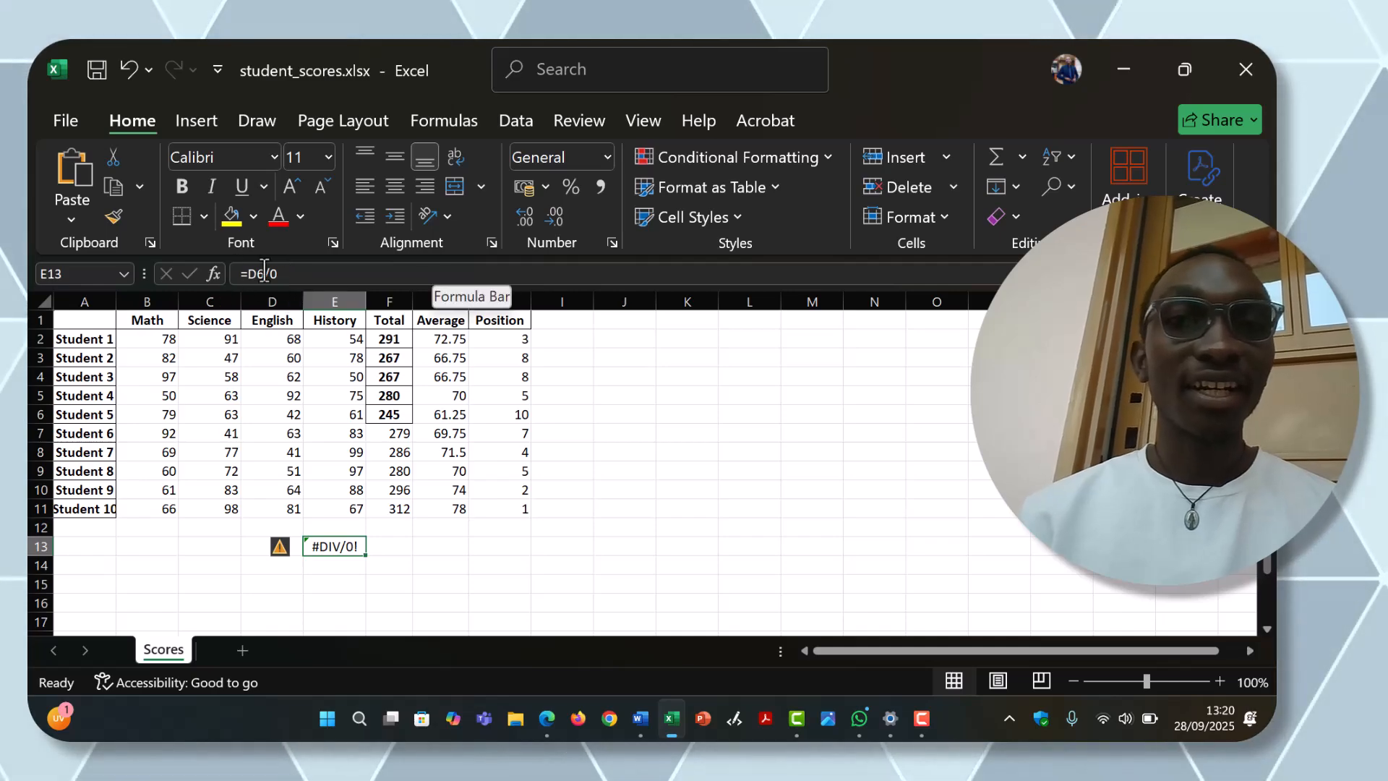
{"action": "left_click", "coordinate": [290, 273]}
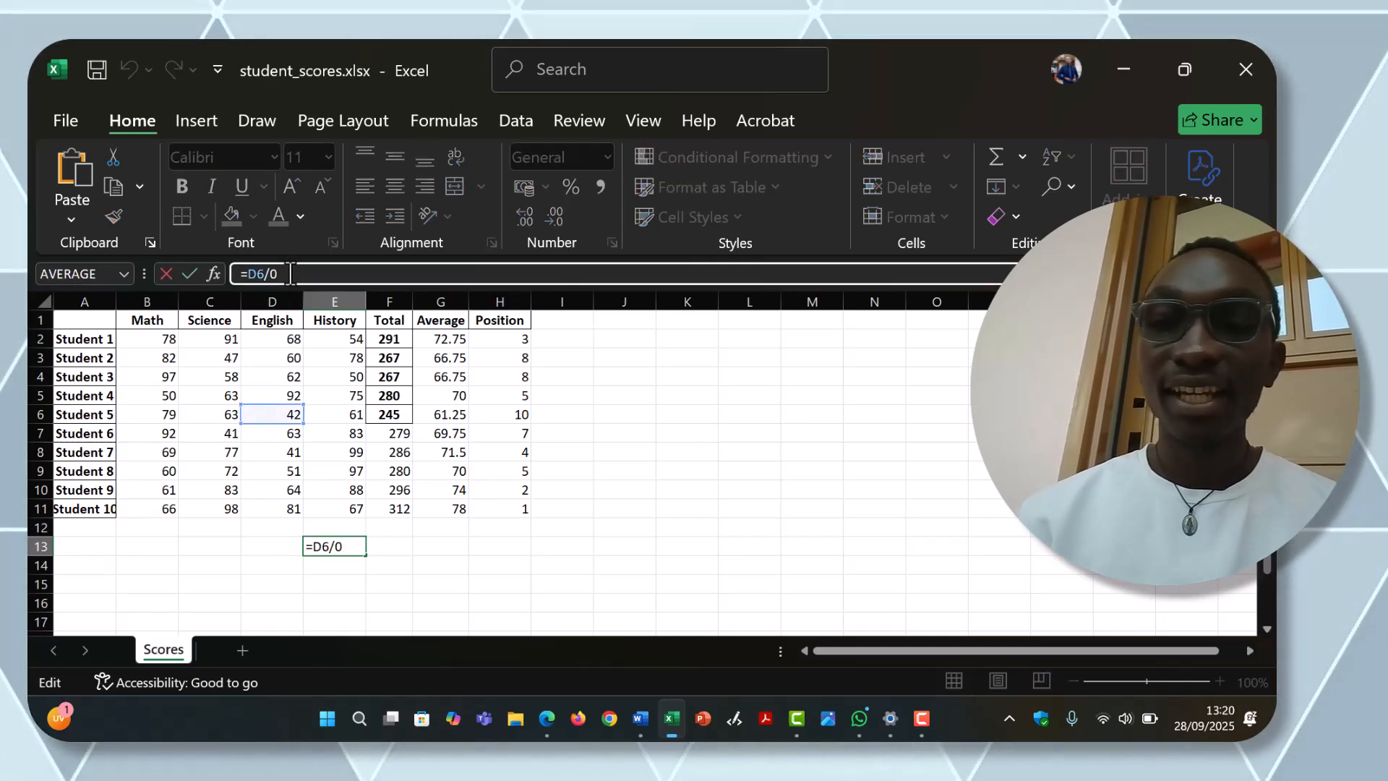
{"action": "key", "text": "BackSpace"}
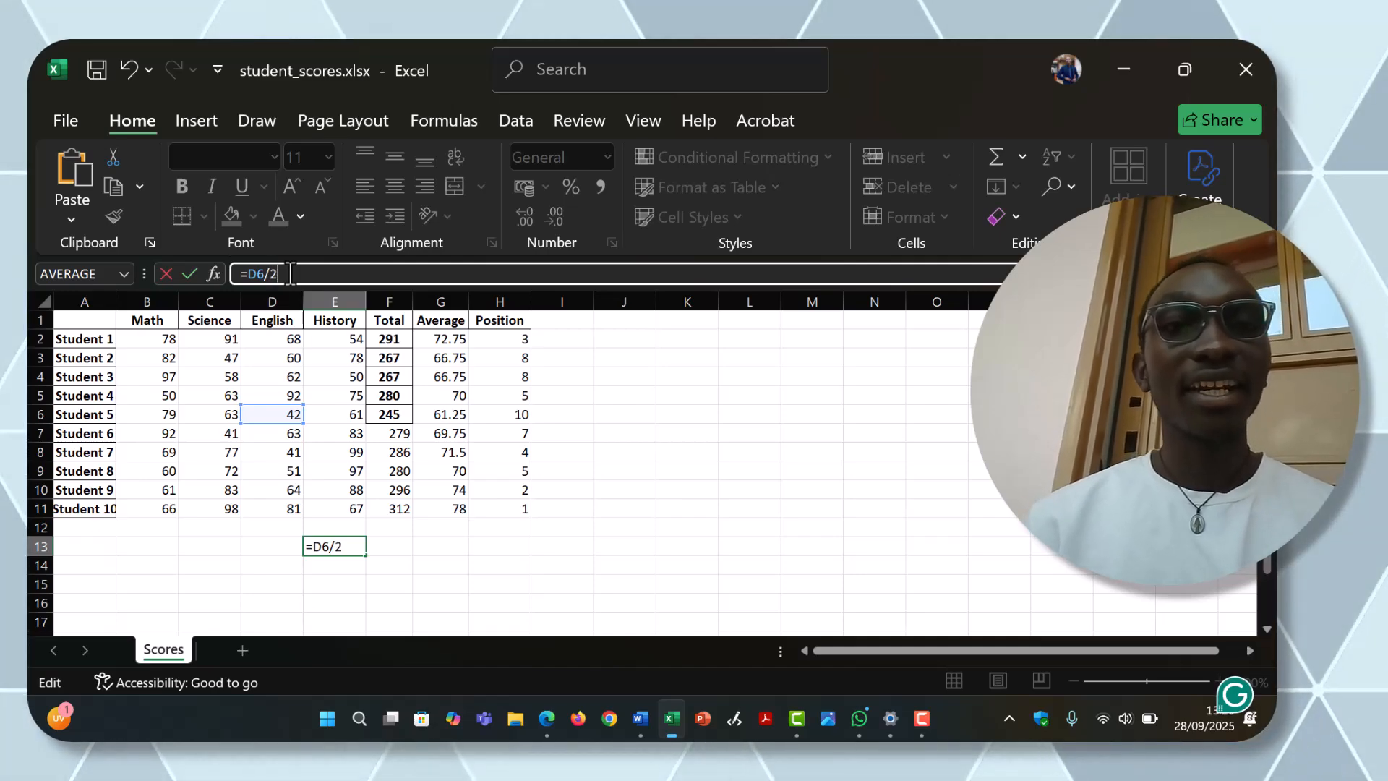
{"action": "key", "text": "Return"}
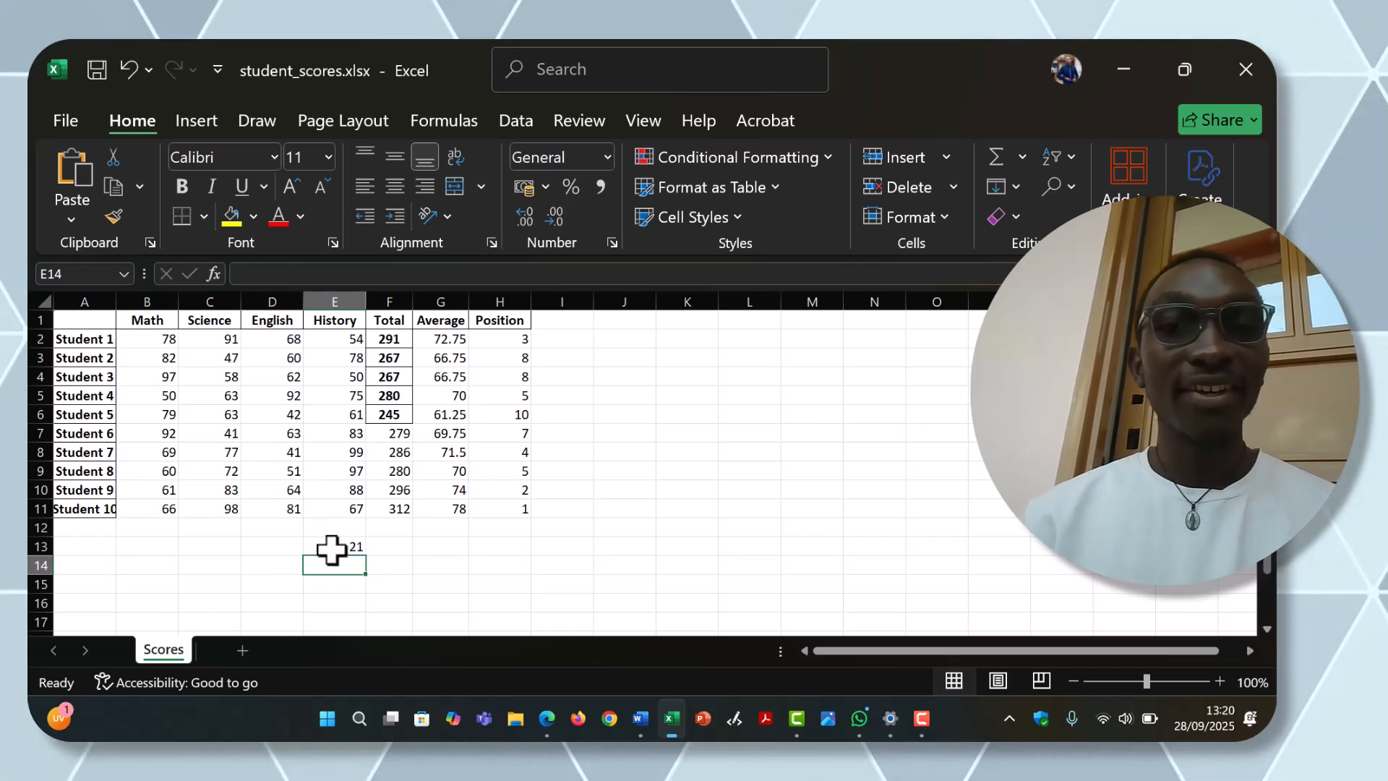
Step: Set the formula in cell E13 to =D6/0 to reproduce the division error
{"action": "left_click", "coordinate": [335, 548]}
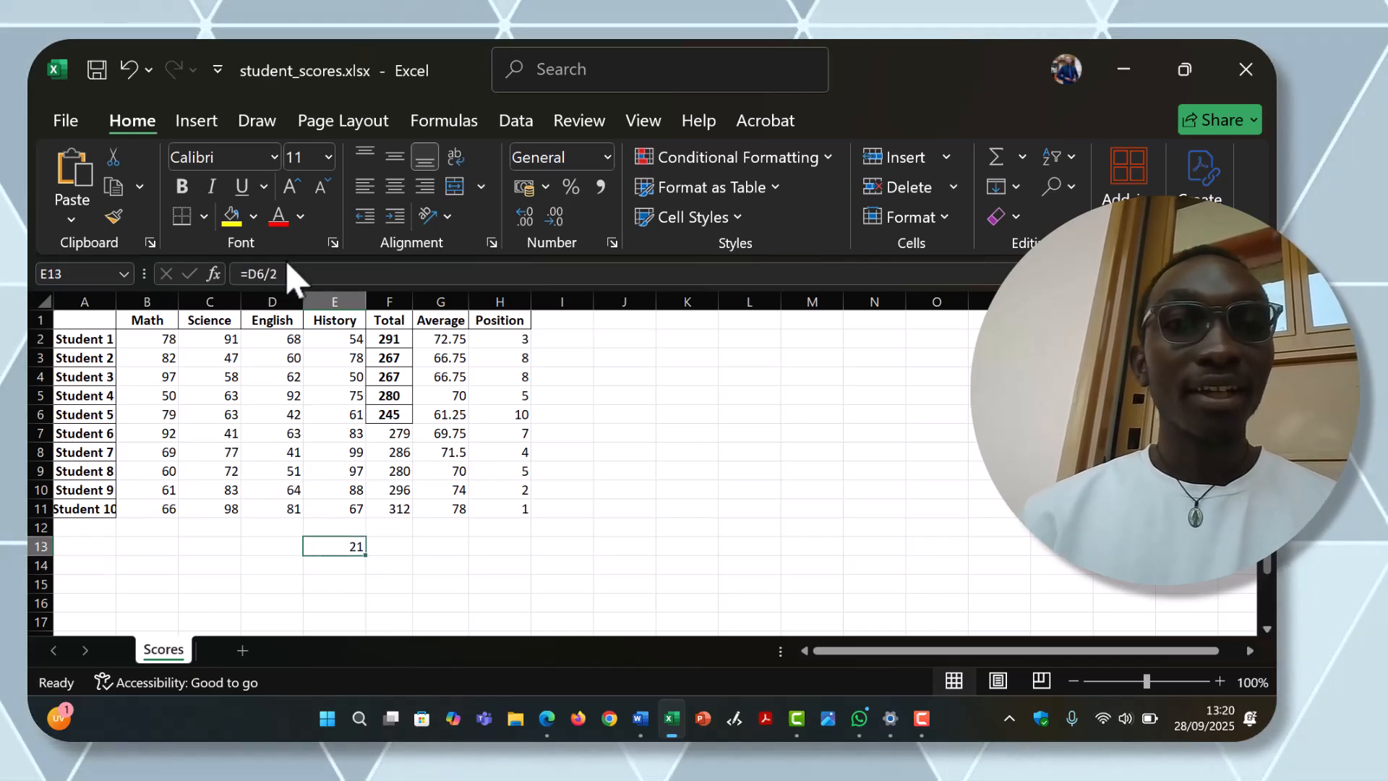
{"action": "left_click", "coordinate": [285, 283]}
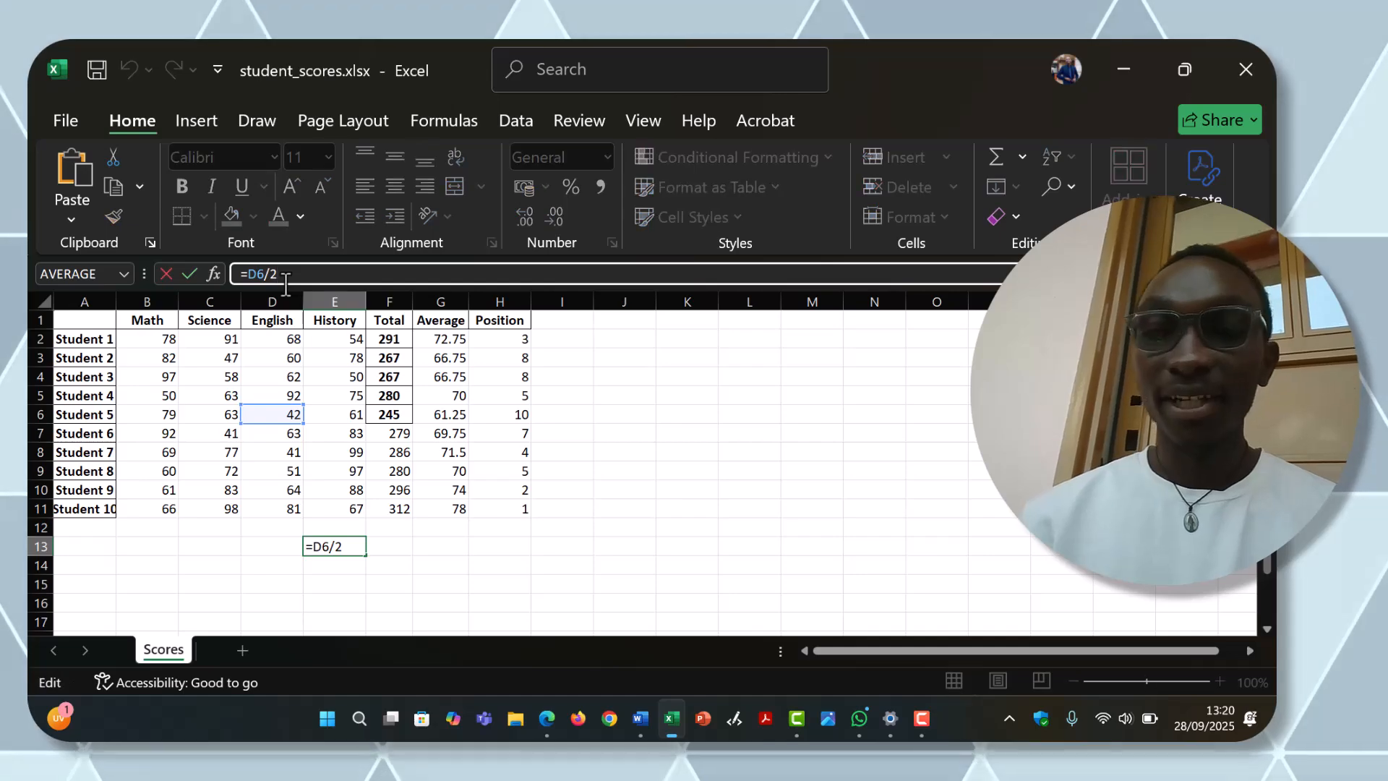
{"action": "key", "text": "BackSpace"}
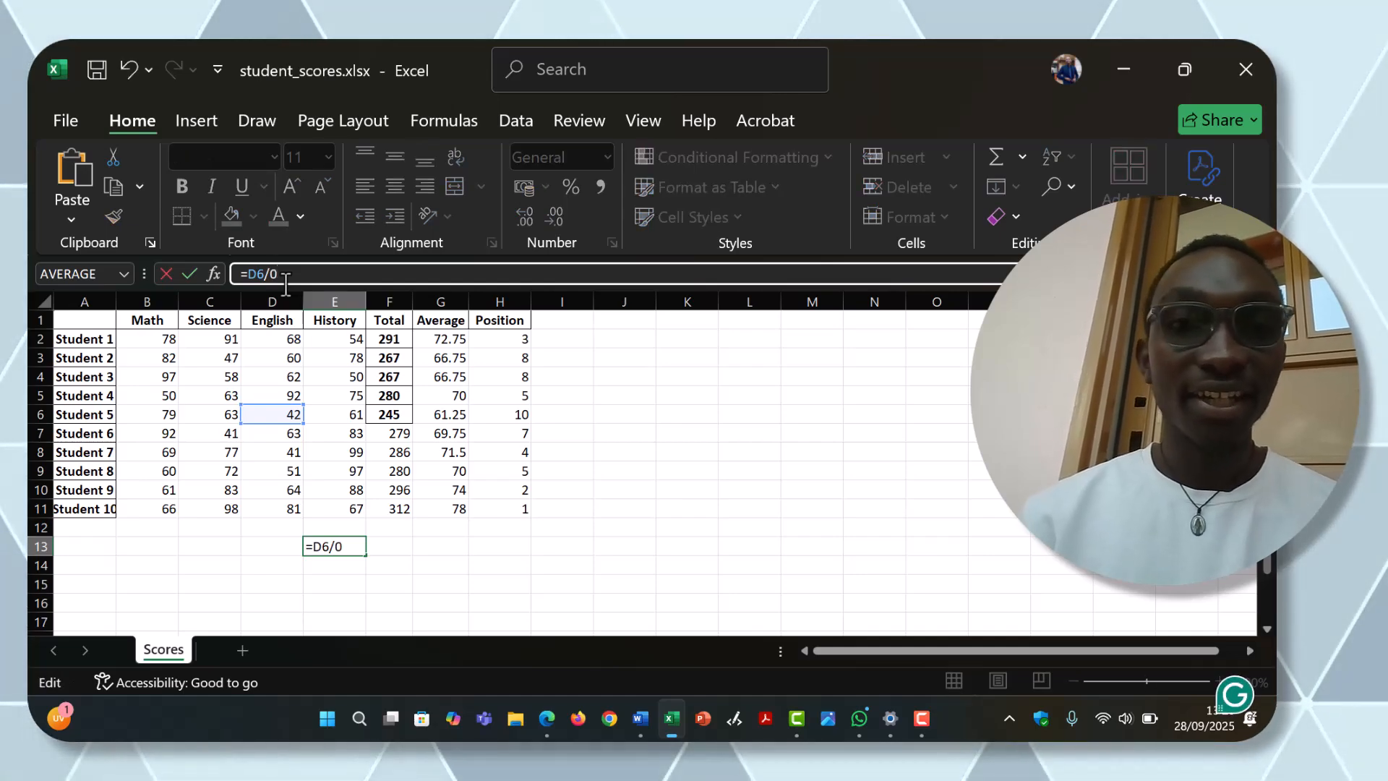
{"action": "key", "text": "Return"}
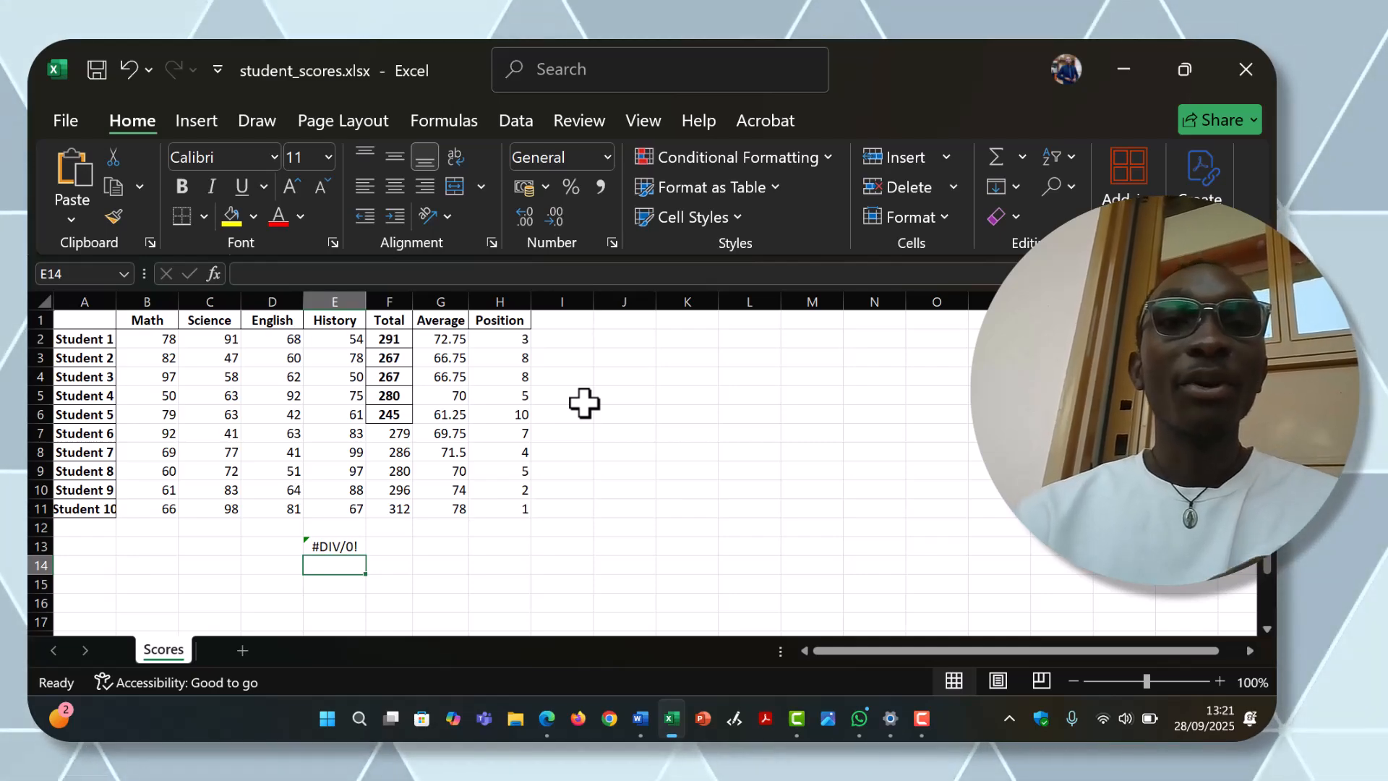
Step: Misspell the function in Student 3's Total as =SAM(B4:E4) and widen the Total column to fit the full error text
{"action": "left_click", "coordinate": [395, 374]}
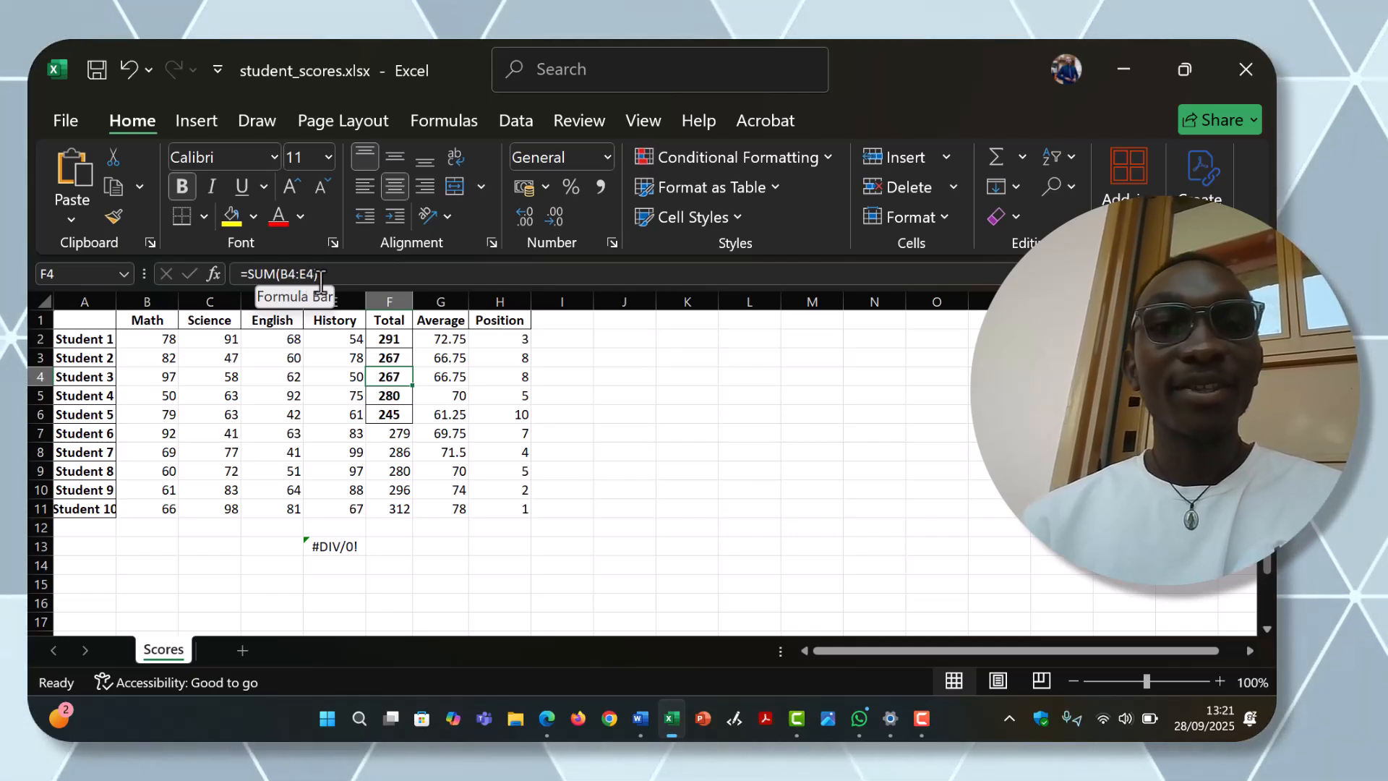
{"action": "left_click", "coordinate": [262, 275]}
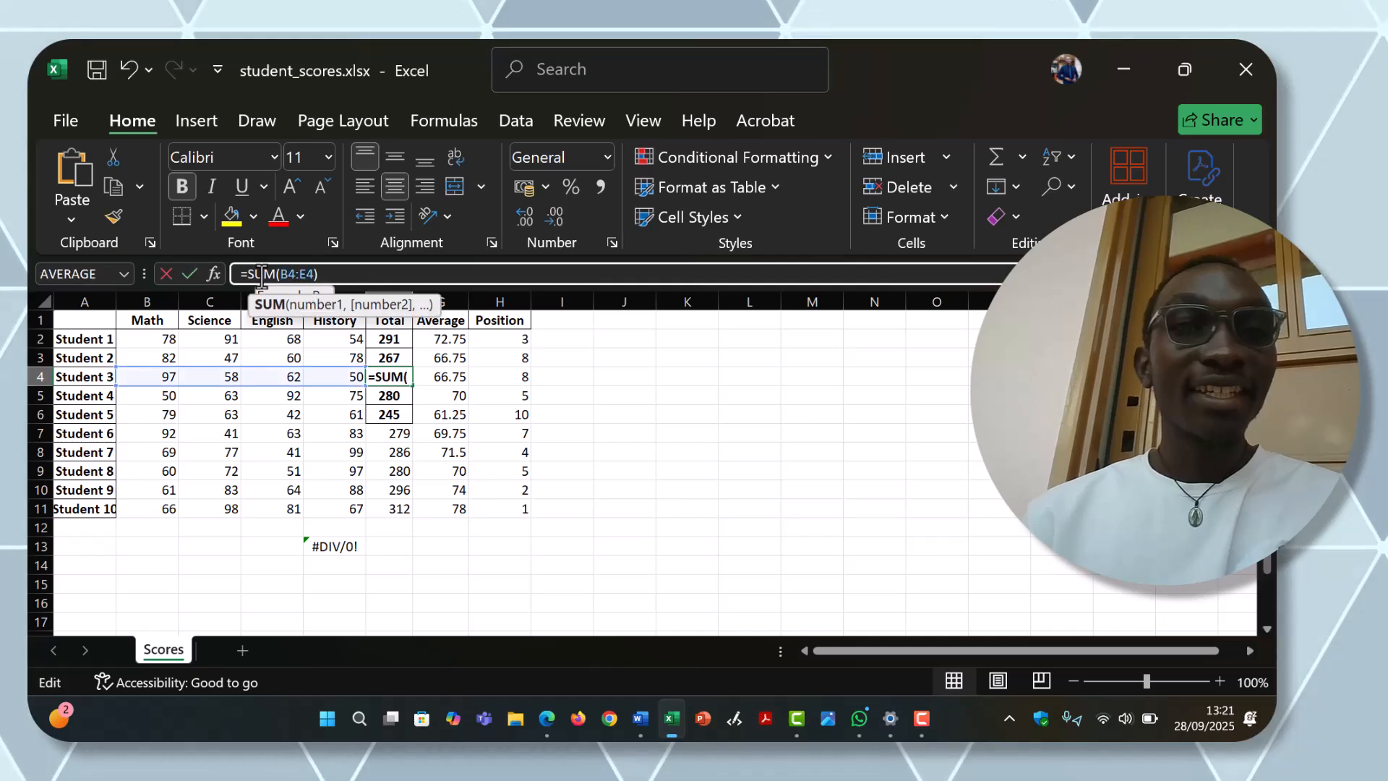
{"action": "key", "text": "BackSpace"}
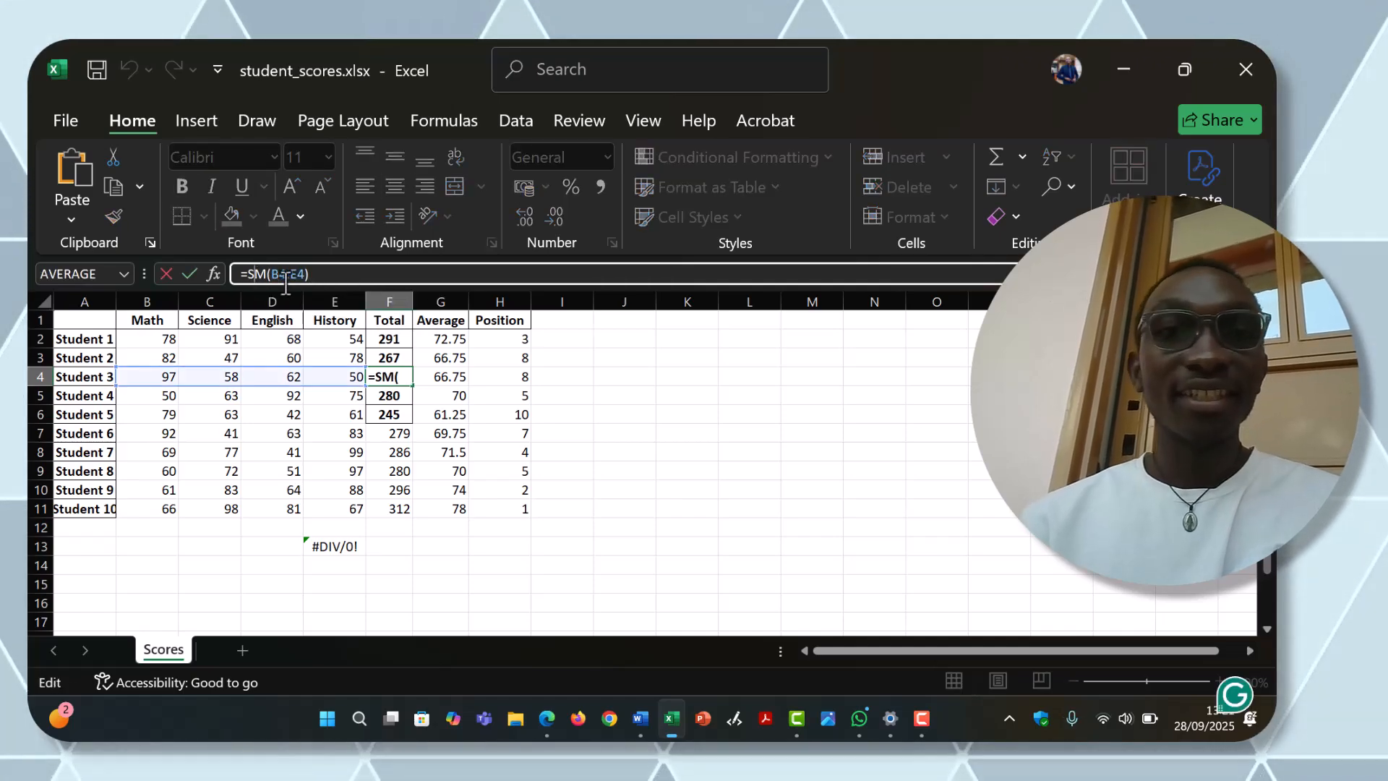
{"action": "type", "text": "A"}
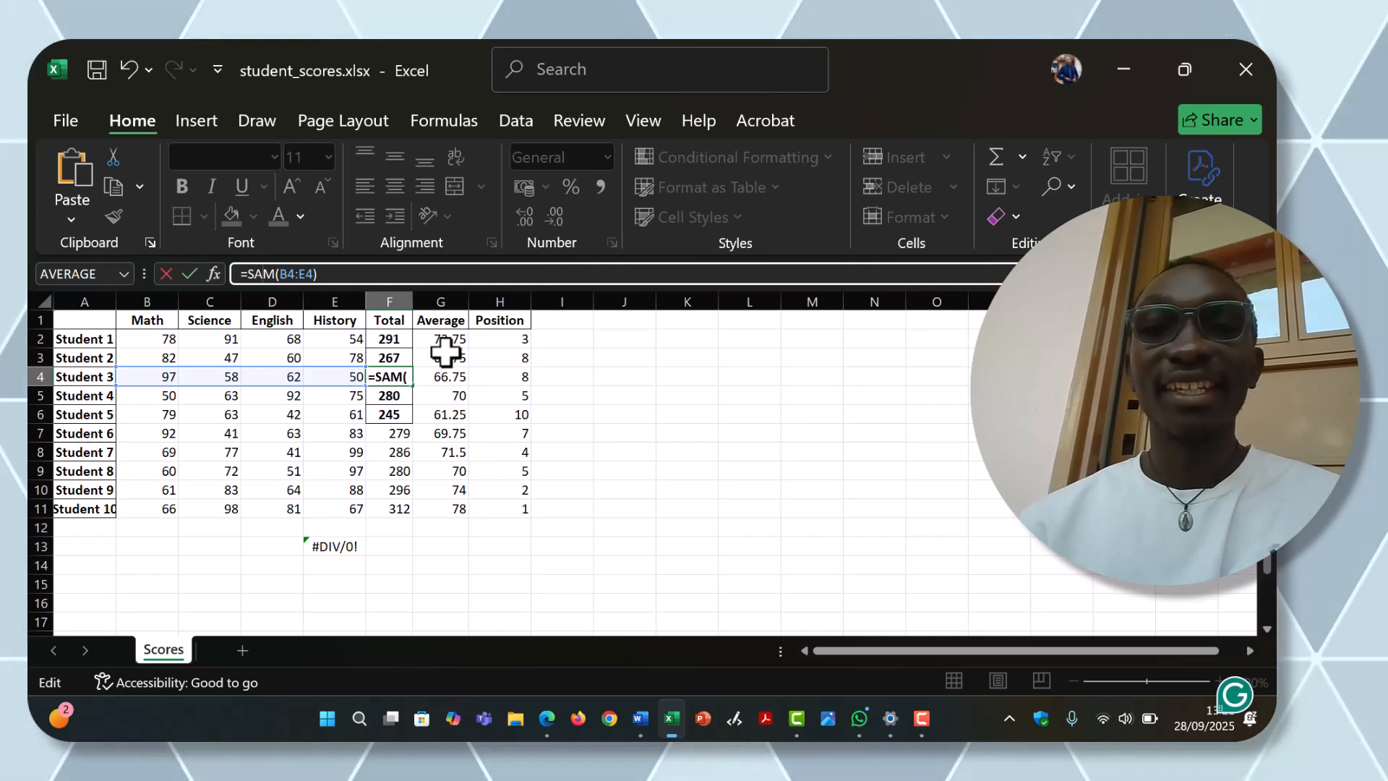
{"action": "key", "text": "Return"}
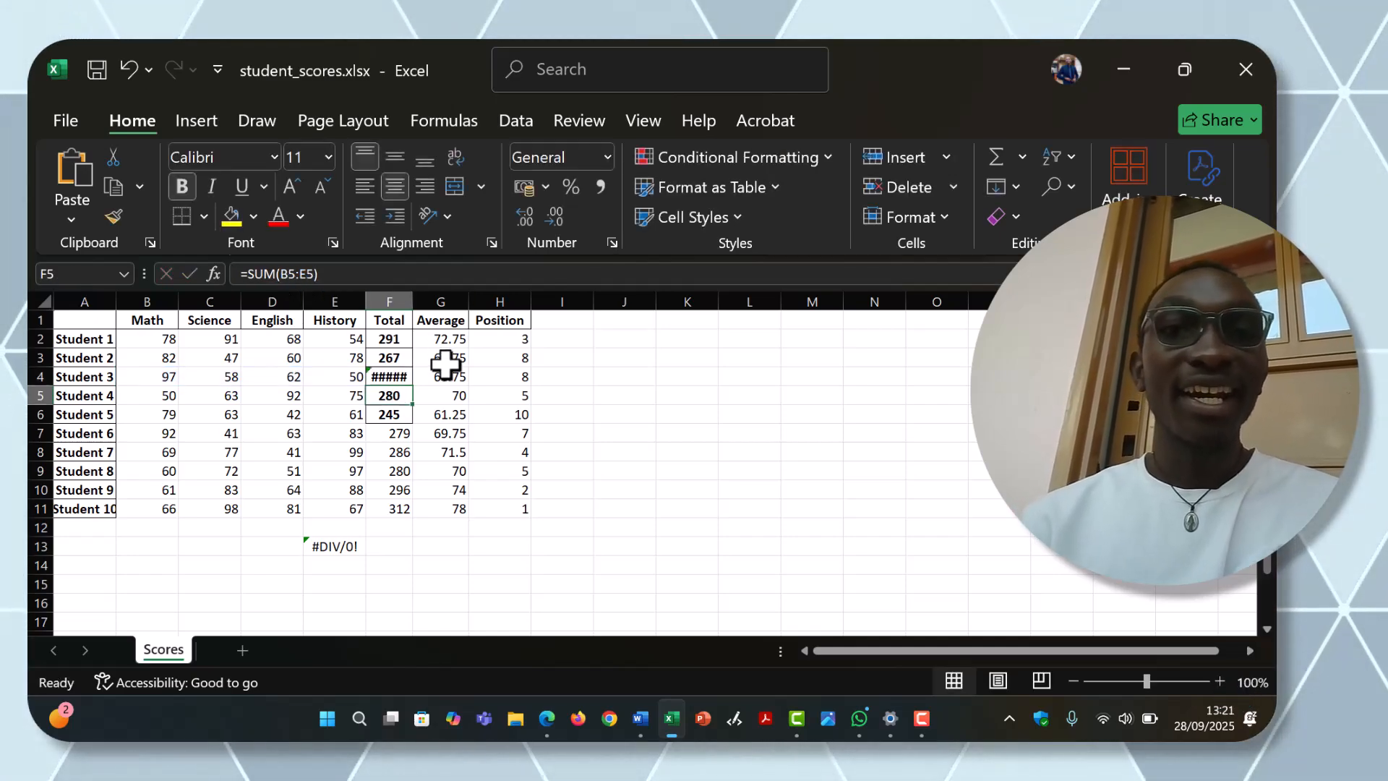
{"action": "left_click_drag", "start_coordinate": [414, 307], "coordinate": [434, 309]}
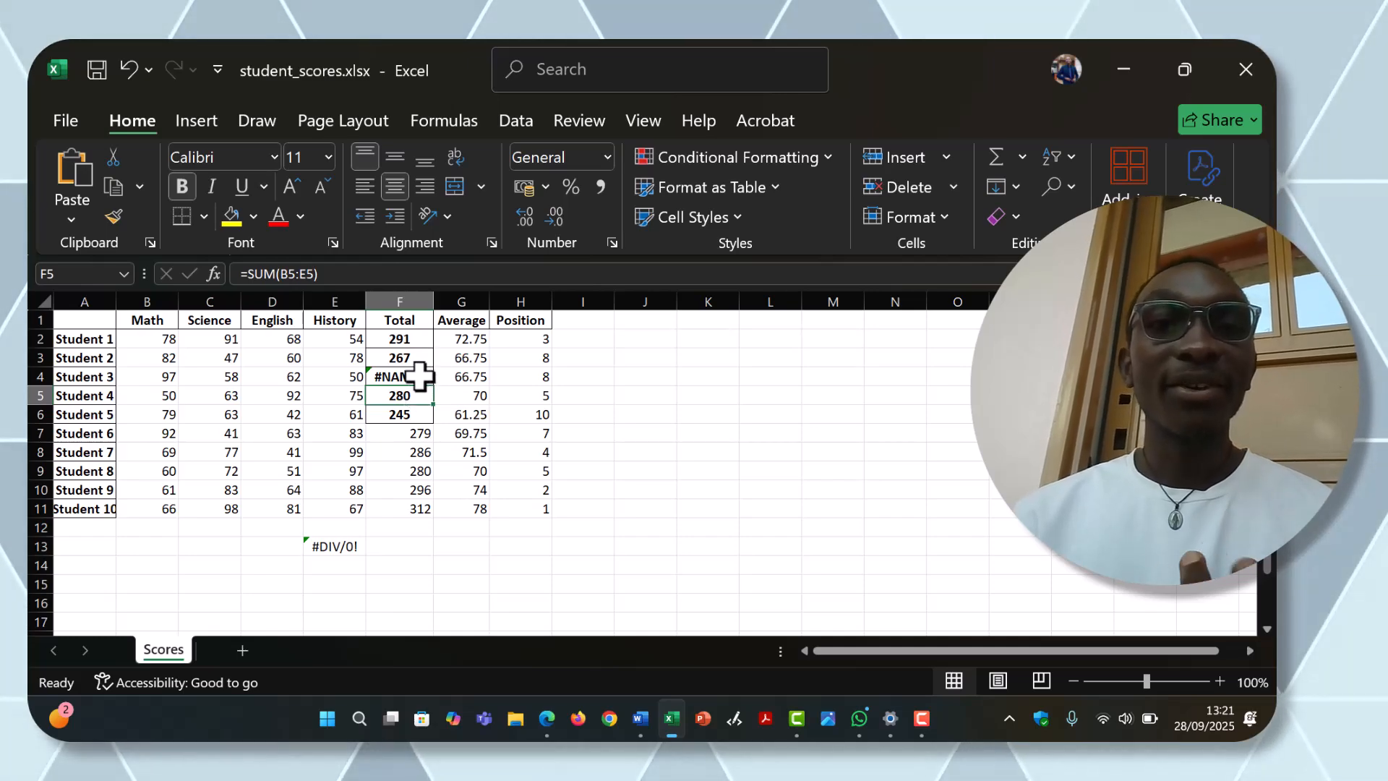
Step: Correct the misspelled function in Student 3's Total so that the formula reads =SUM(B4:E4)
{"action": "left_click", "coordinate": [414, 375]}
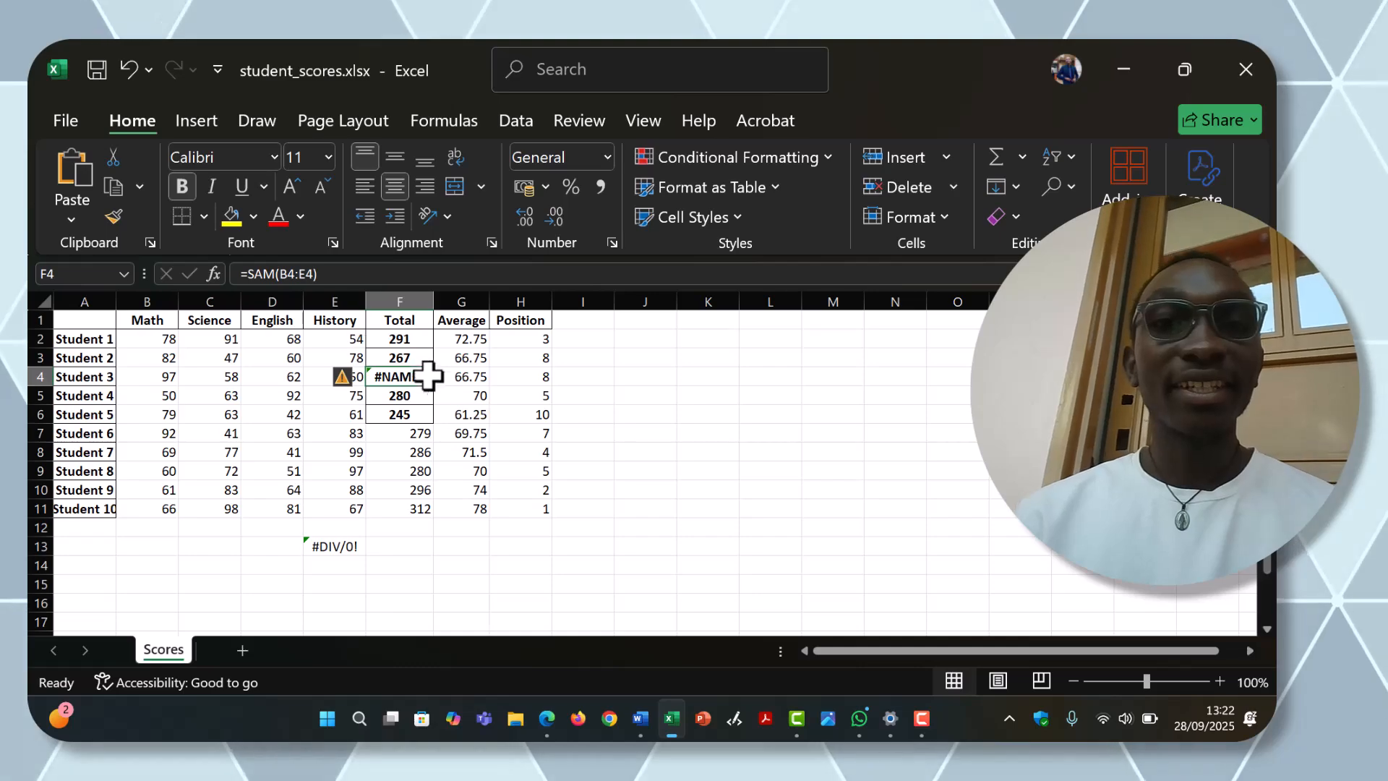
{"action": "left_click", "coordinate": [261, 274]}
{"action": "key", "text": "BackSpace"}
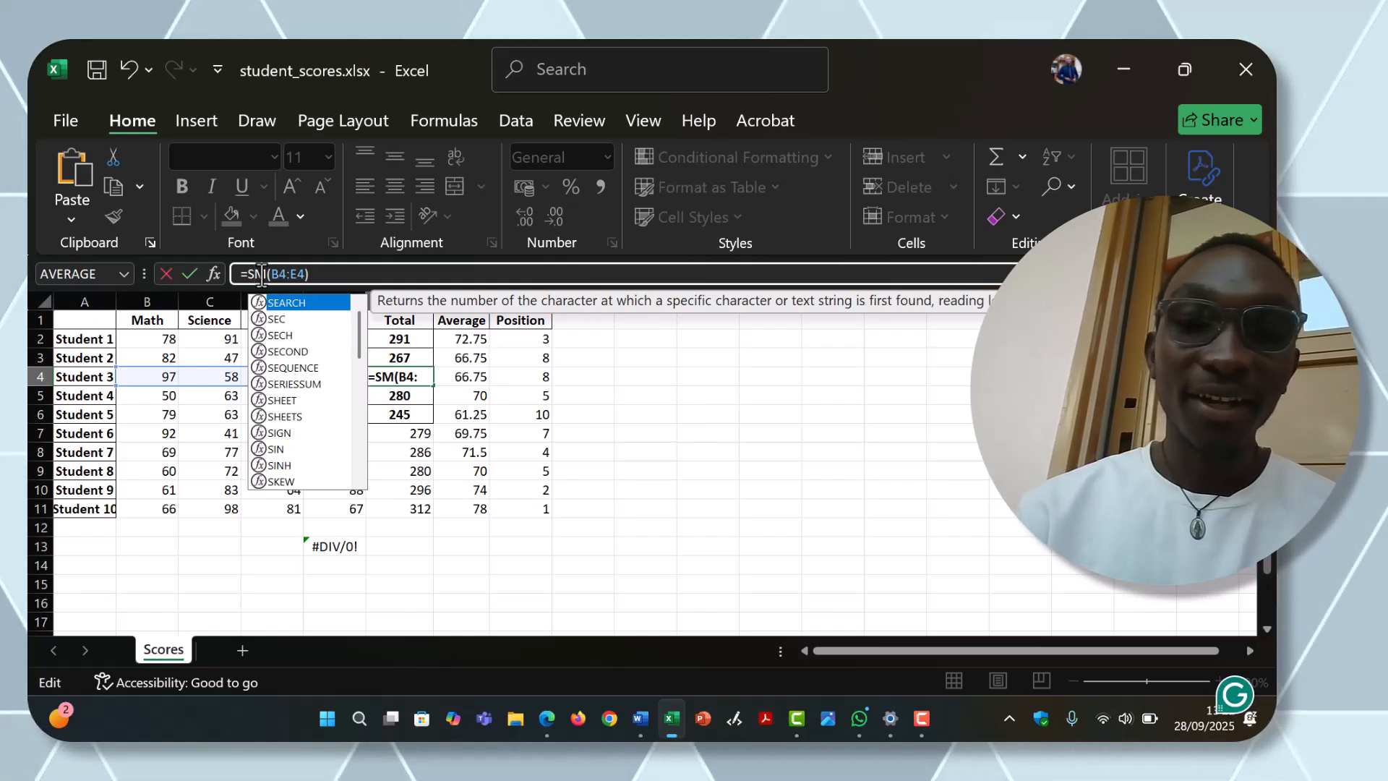
{"action": "type", "text": "U"}
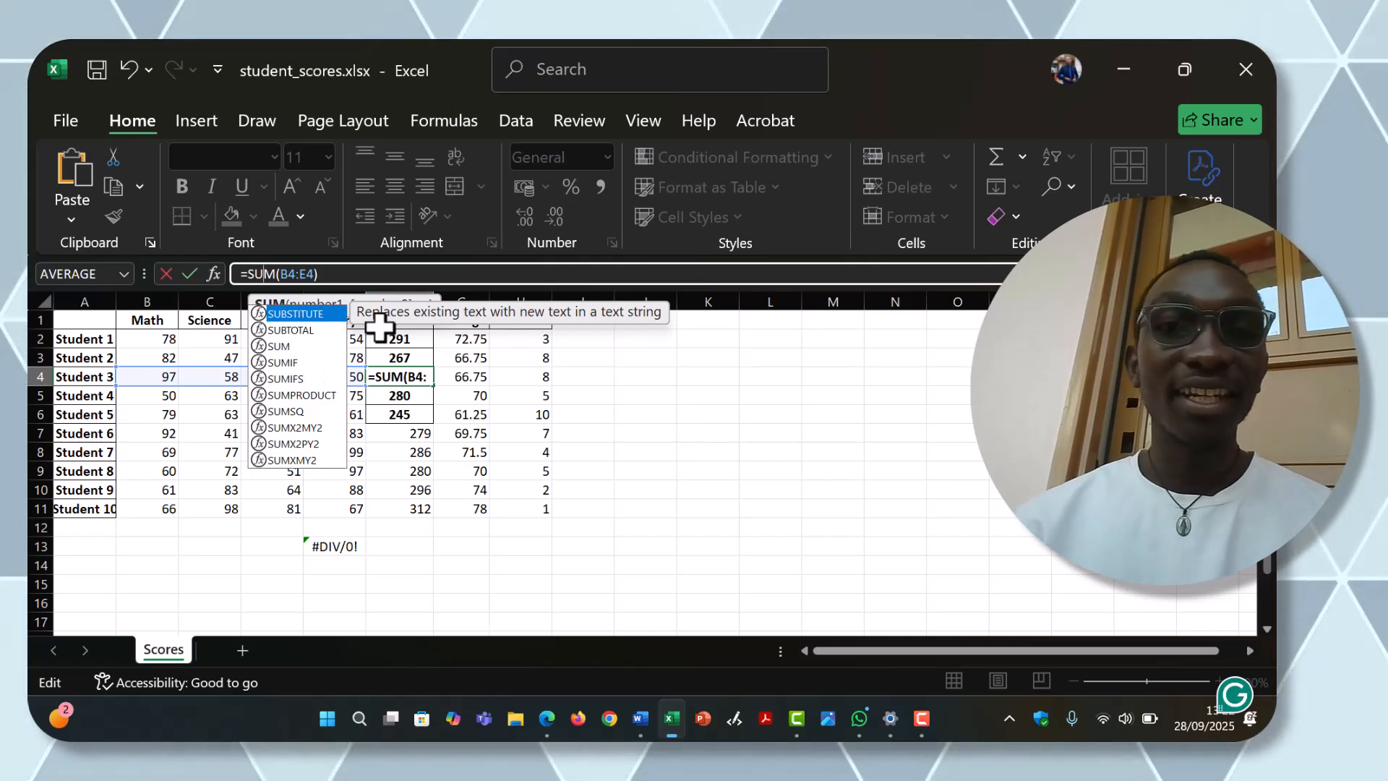
{"action": "key", "text": "Return"}
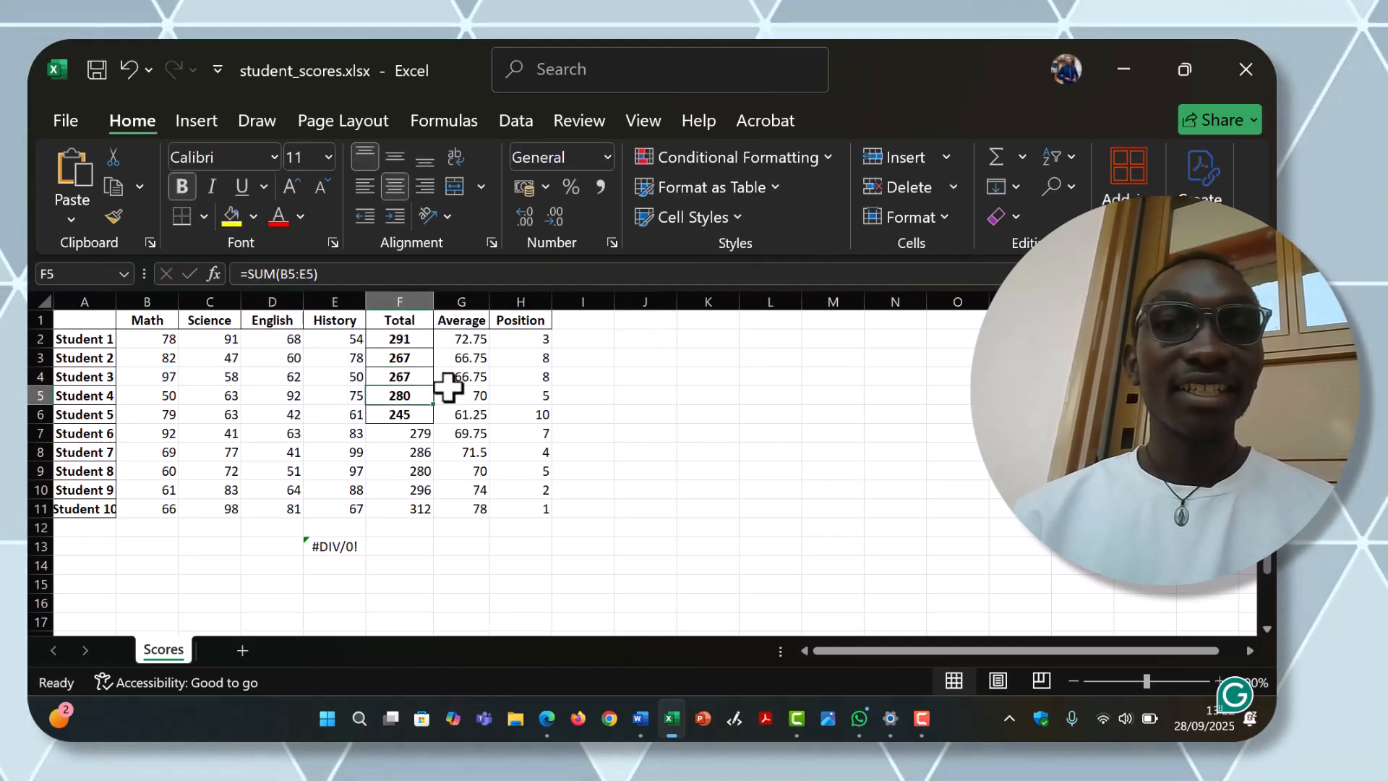
{"action": "left_click", "coordinate": [409, 375]}
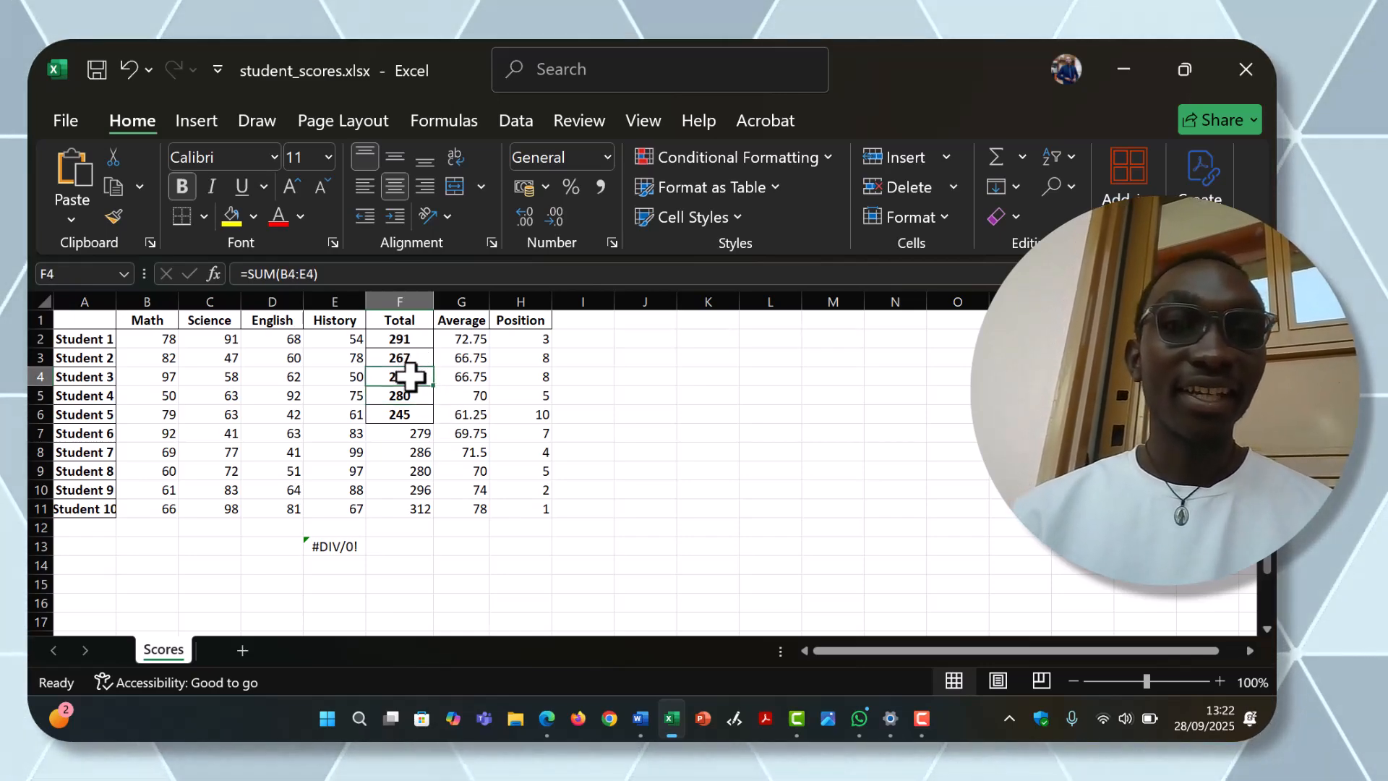
Step: Misspell the function in Student 3's Total again so that the formula reads =SAM(B4:E4)
{"action": "left_click", "coordinate": [261, 273]}
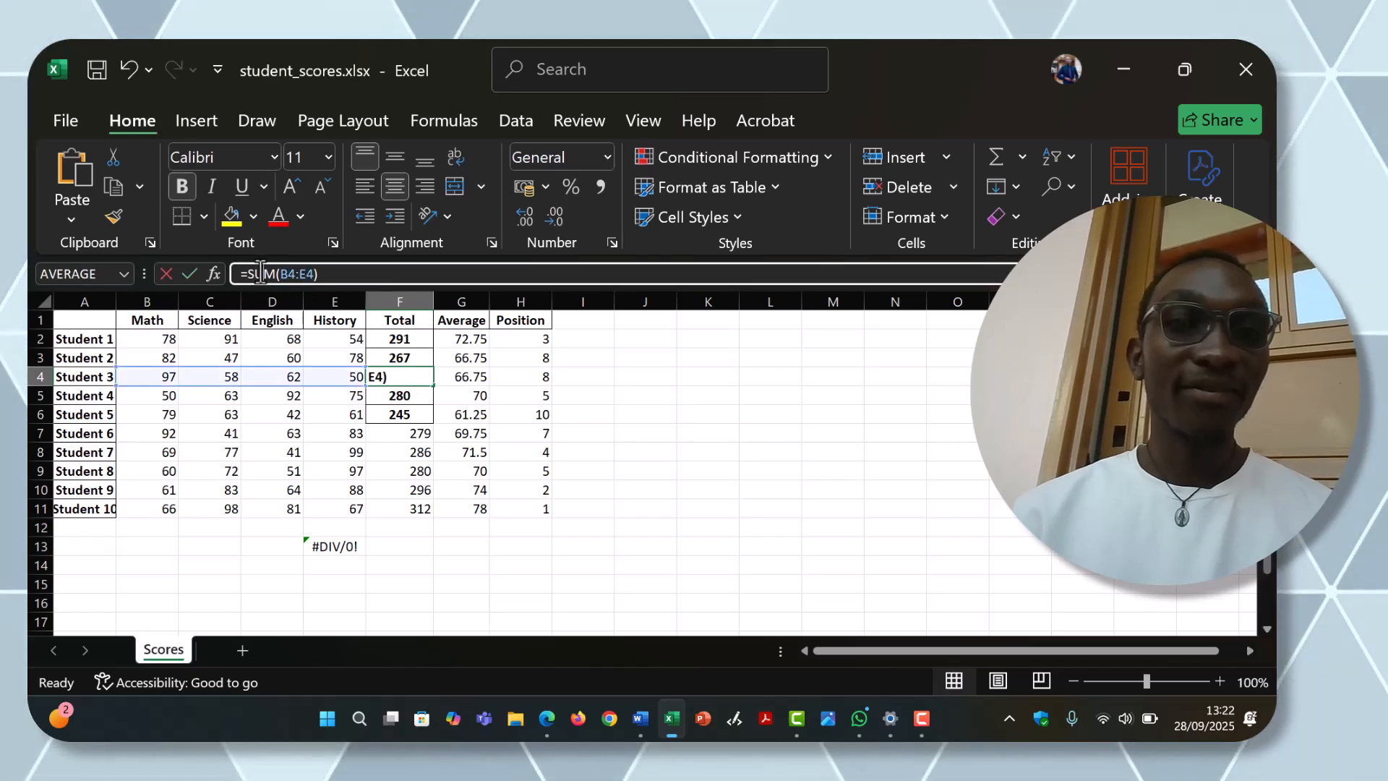
{"action": "key", "text": "BackSpace"}
{"action": "type", "text": "A"}
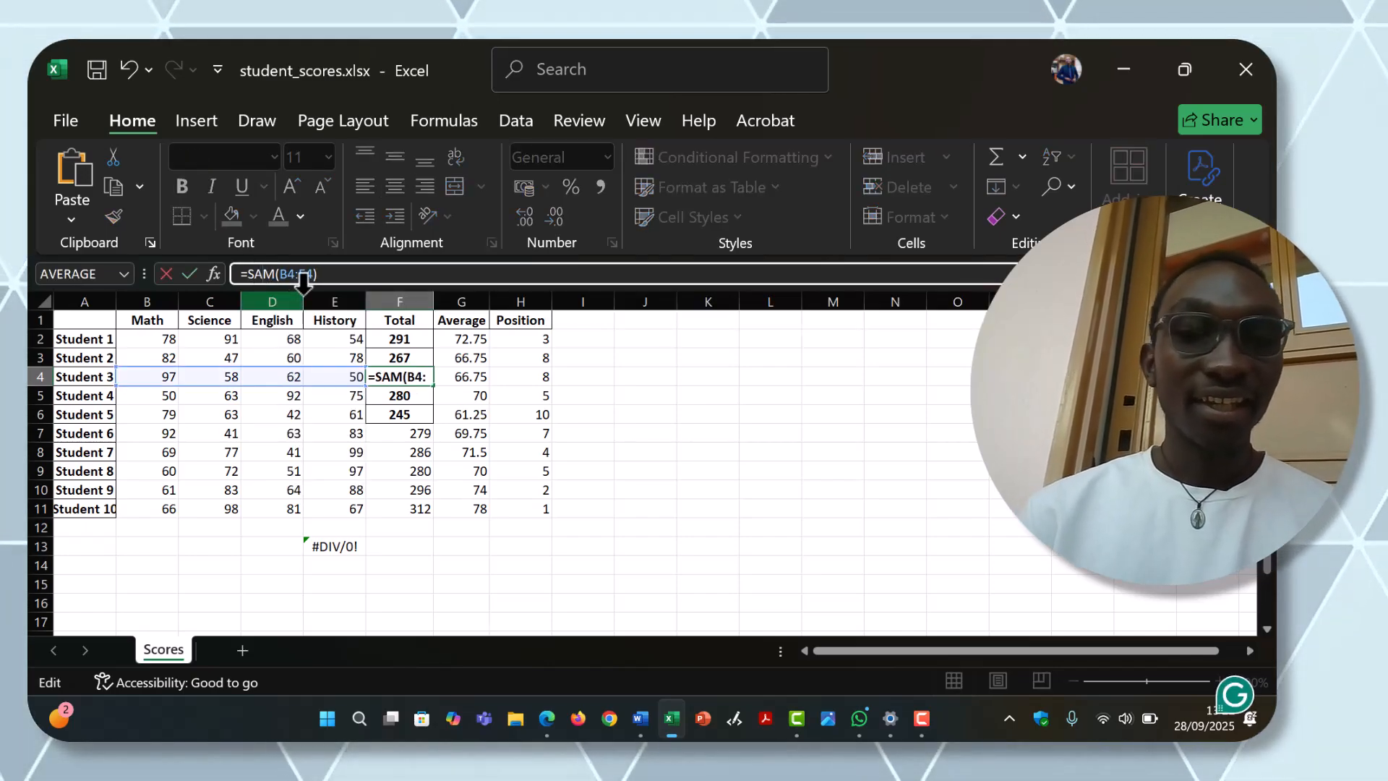
{"action": "key", "text": "Return"}
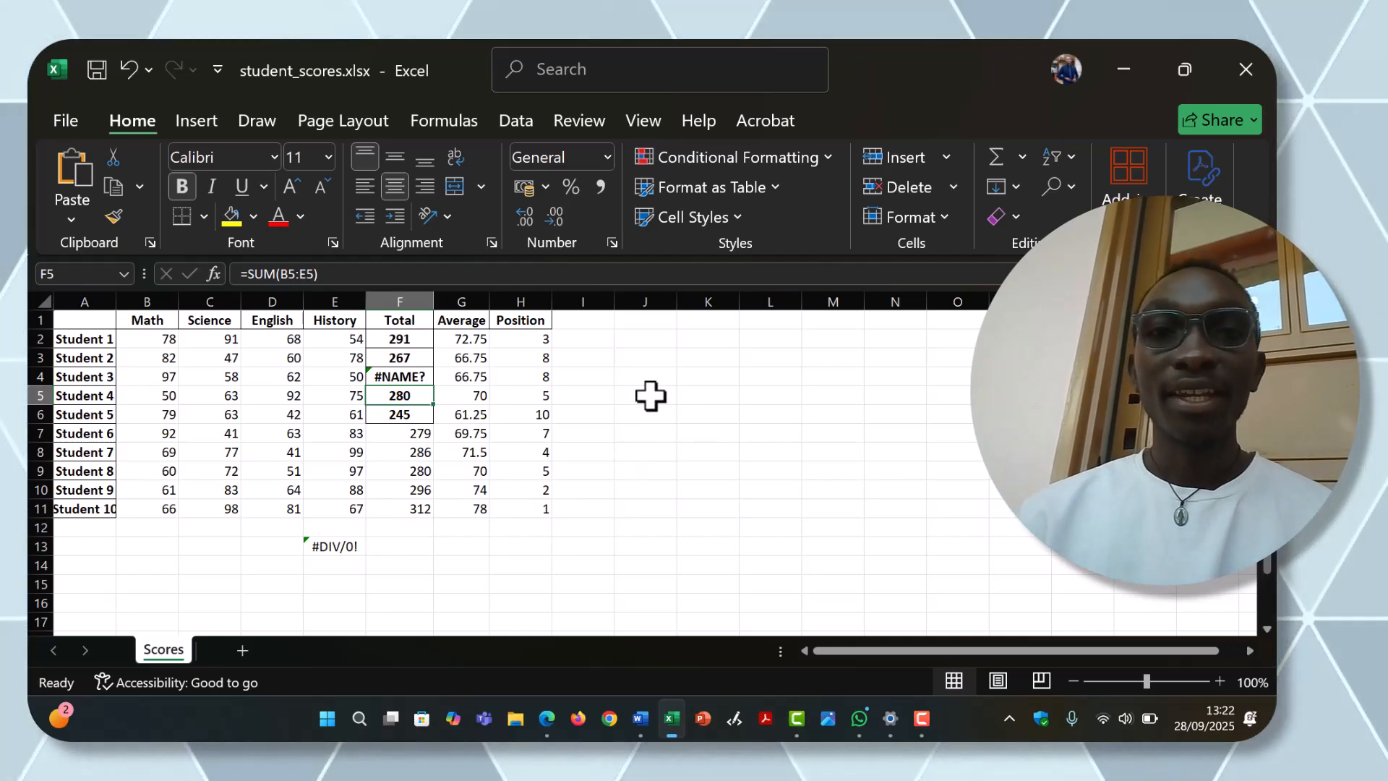
Step: Enter the sample numbers 4 in cell K4 and -4 in cell K5
{"action": "left_click", "coordinate": [700, 378]}
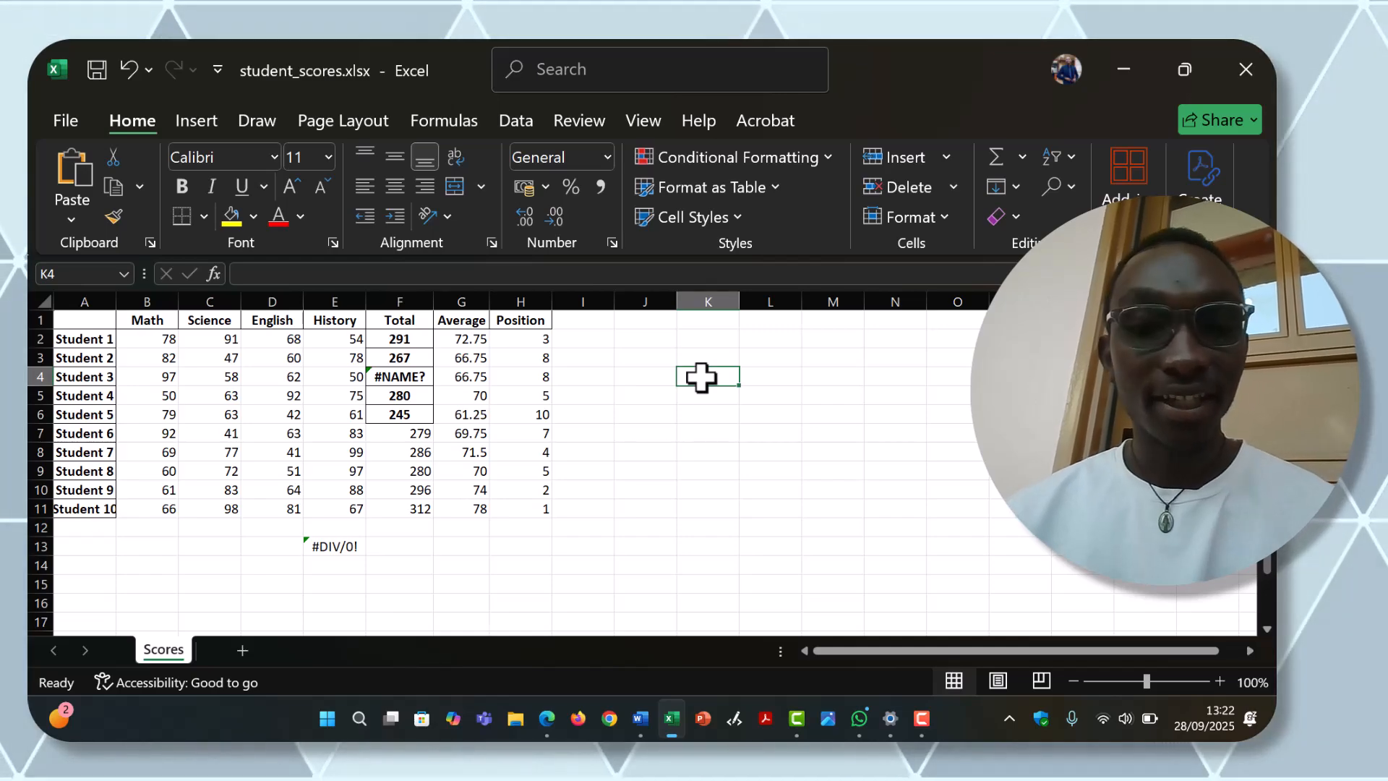
{"action": "type", "text": "4"}
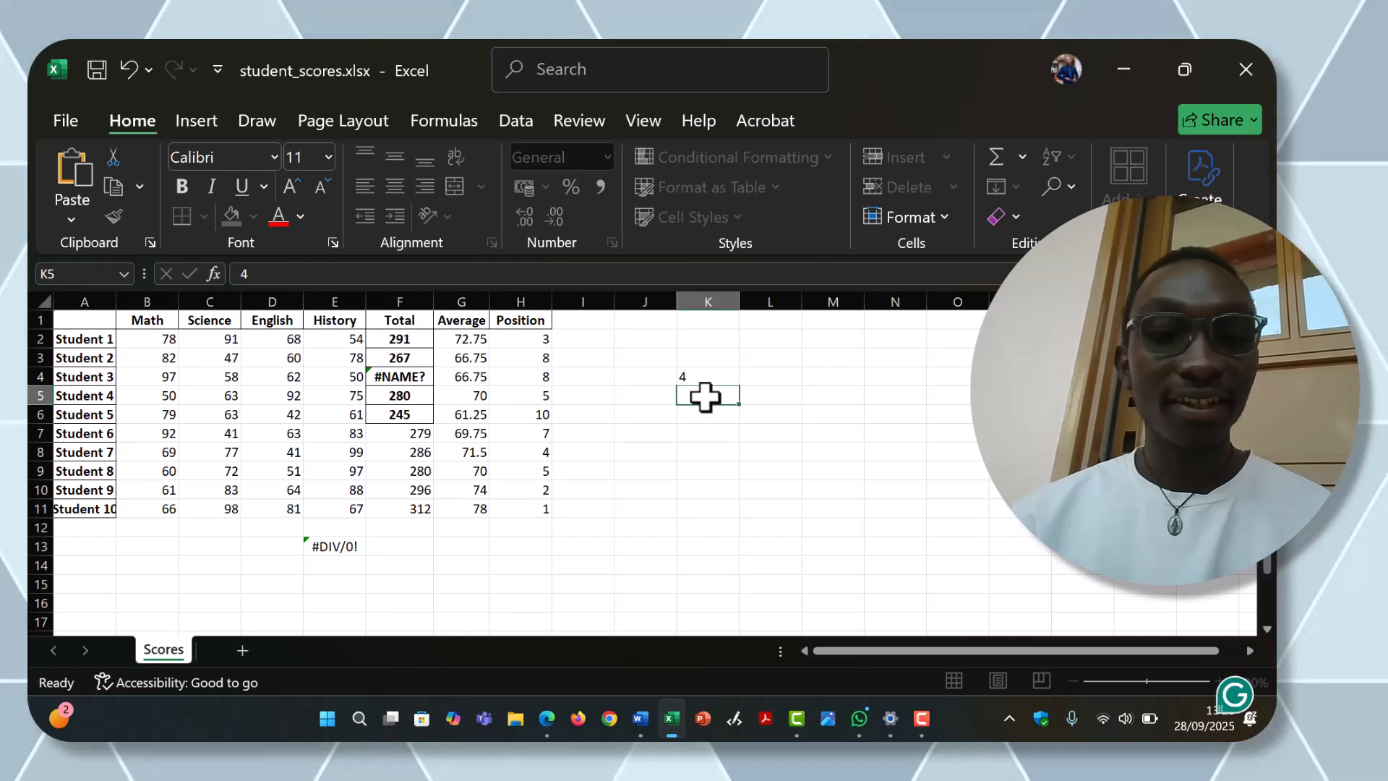
{"action": "type", "text": "-4"}
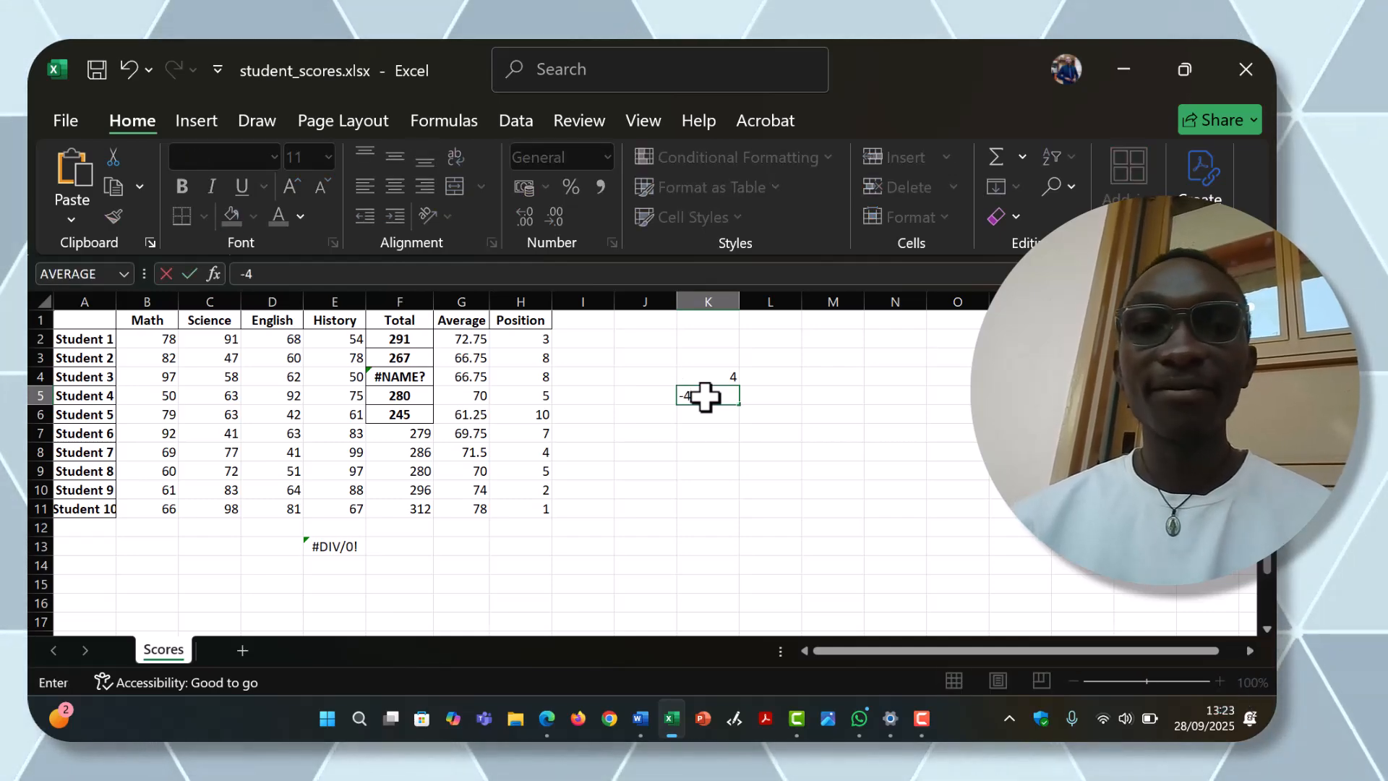
Step: Calculate the square root of K4 in cell L4 with the formula =SQRT(K4)
{"action": "left_click", "coordinate": [755, 380]}
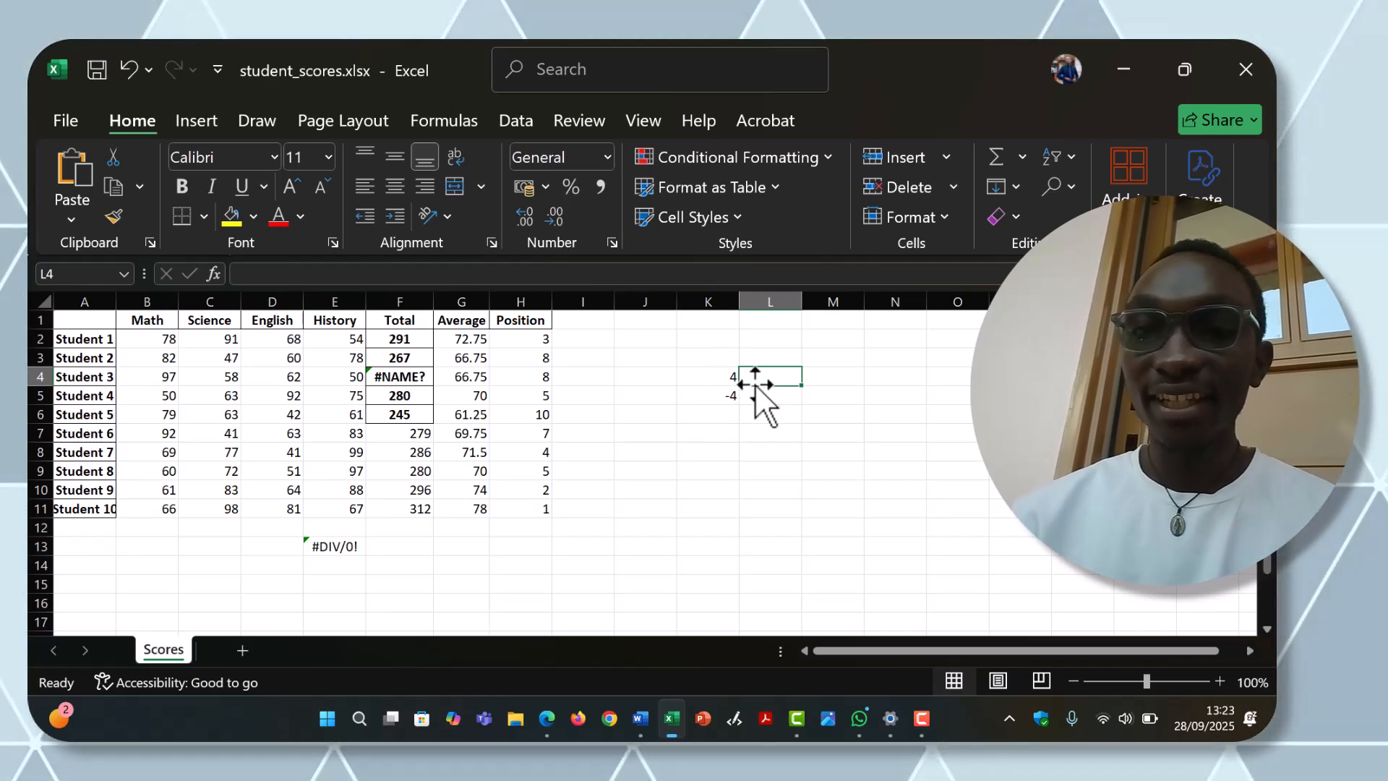
{"action": "type", "text": "=S"}
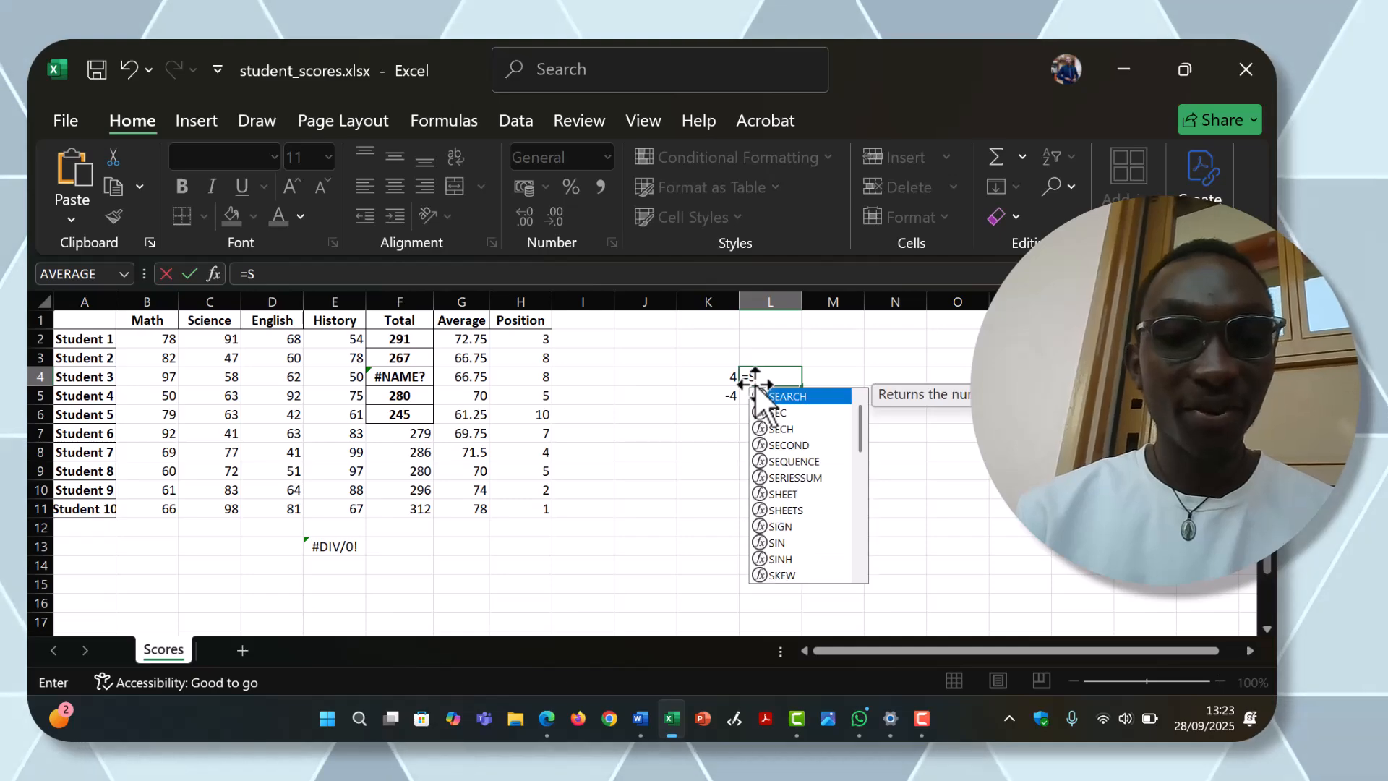
{"action": "type", "text": "Q"}
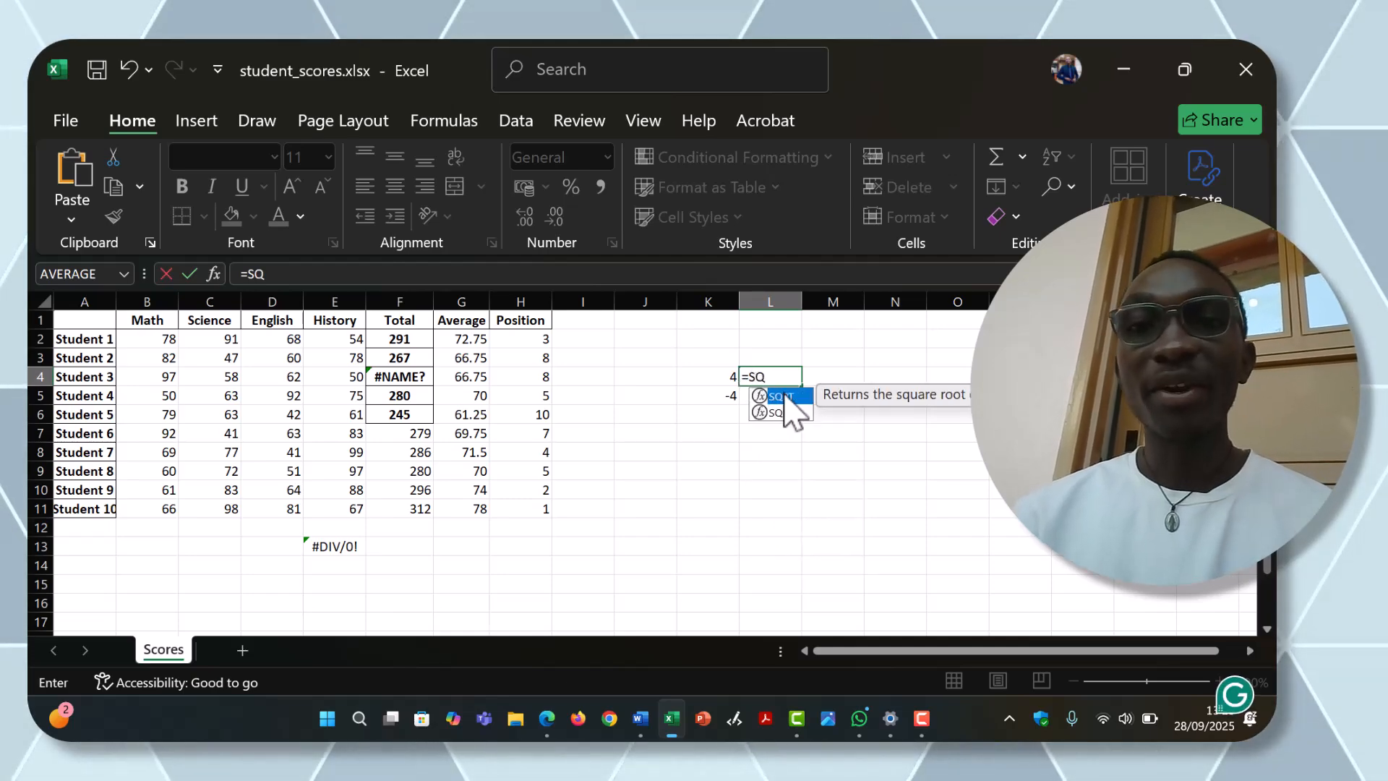
{"action": "double_click", "coordinate": [787, 398]}
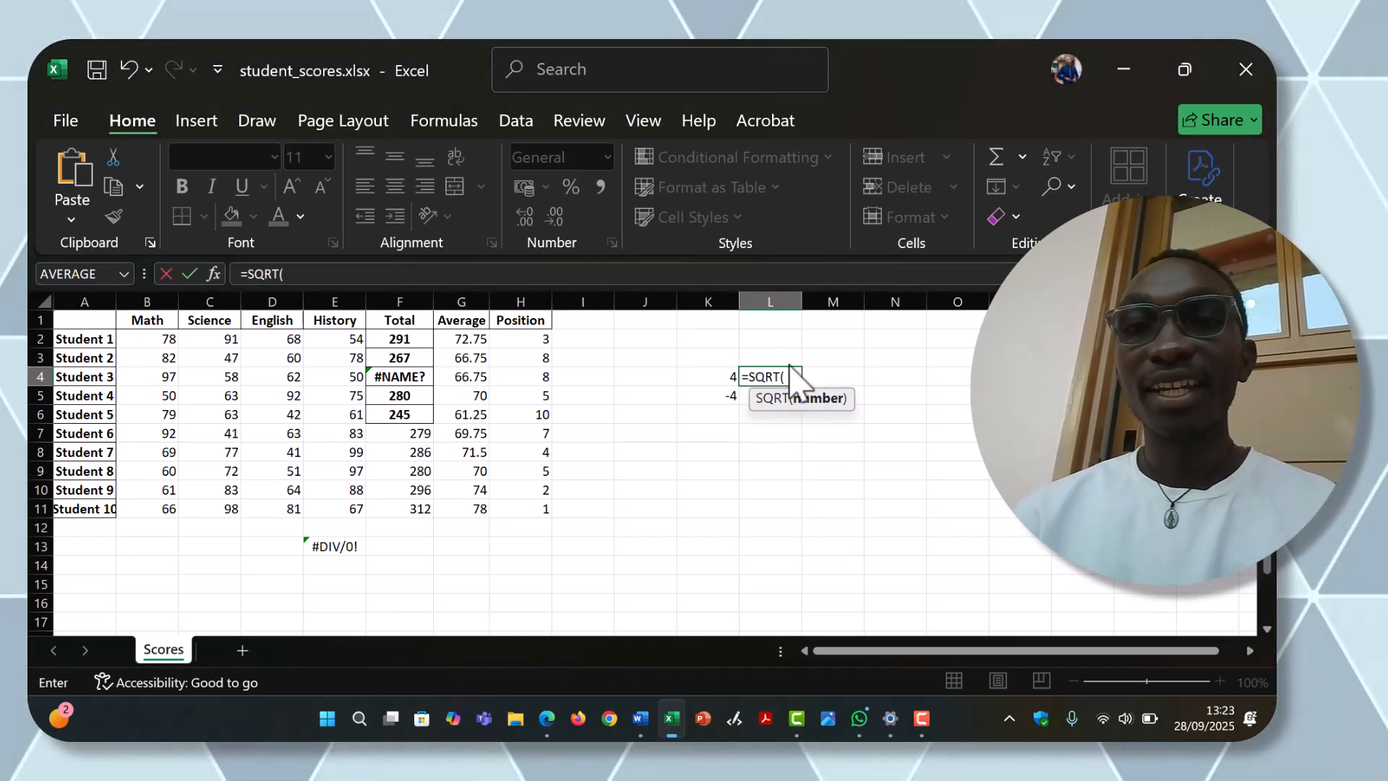
{"action": "left_click", "coordinate": [716, 375]}
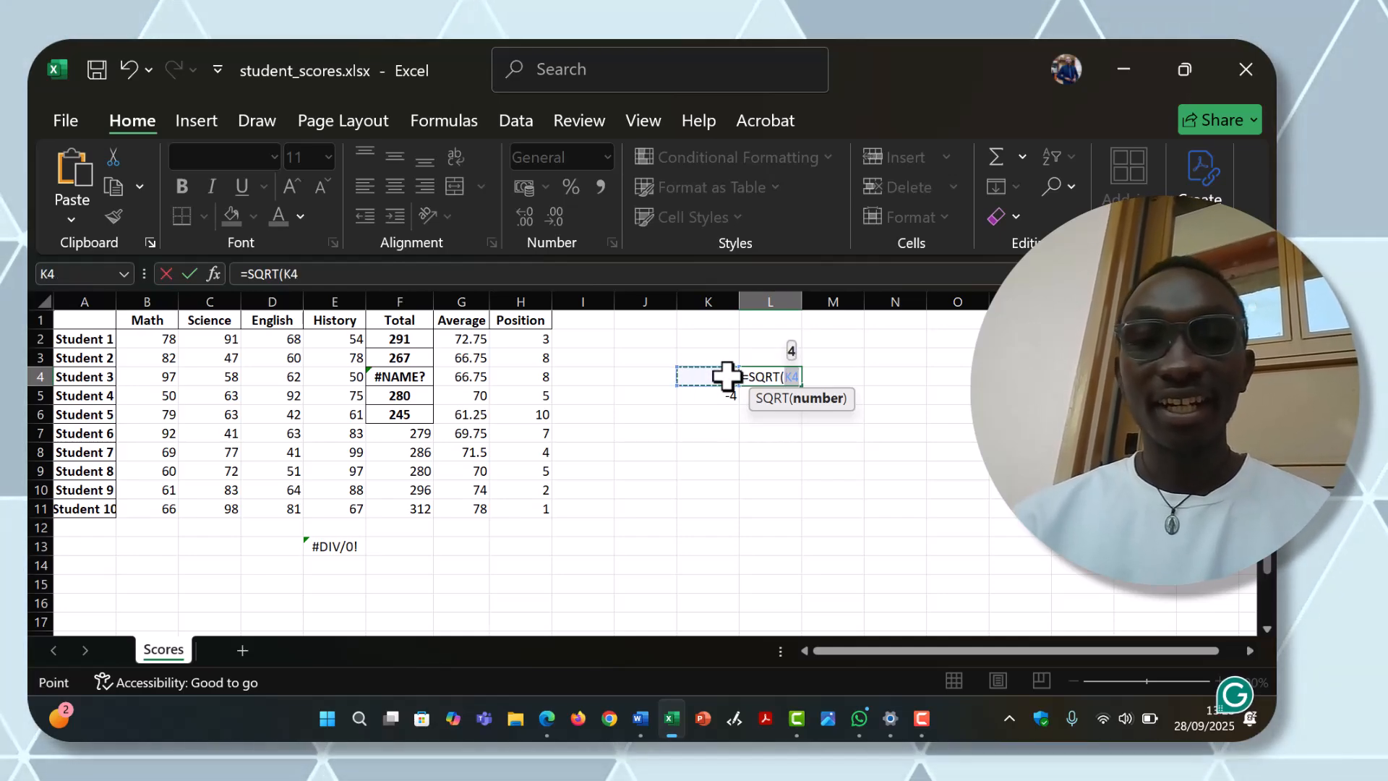
{"action": "type", "text": ")"}
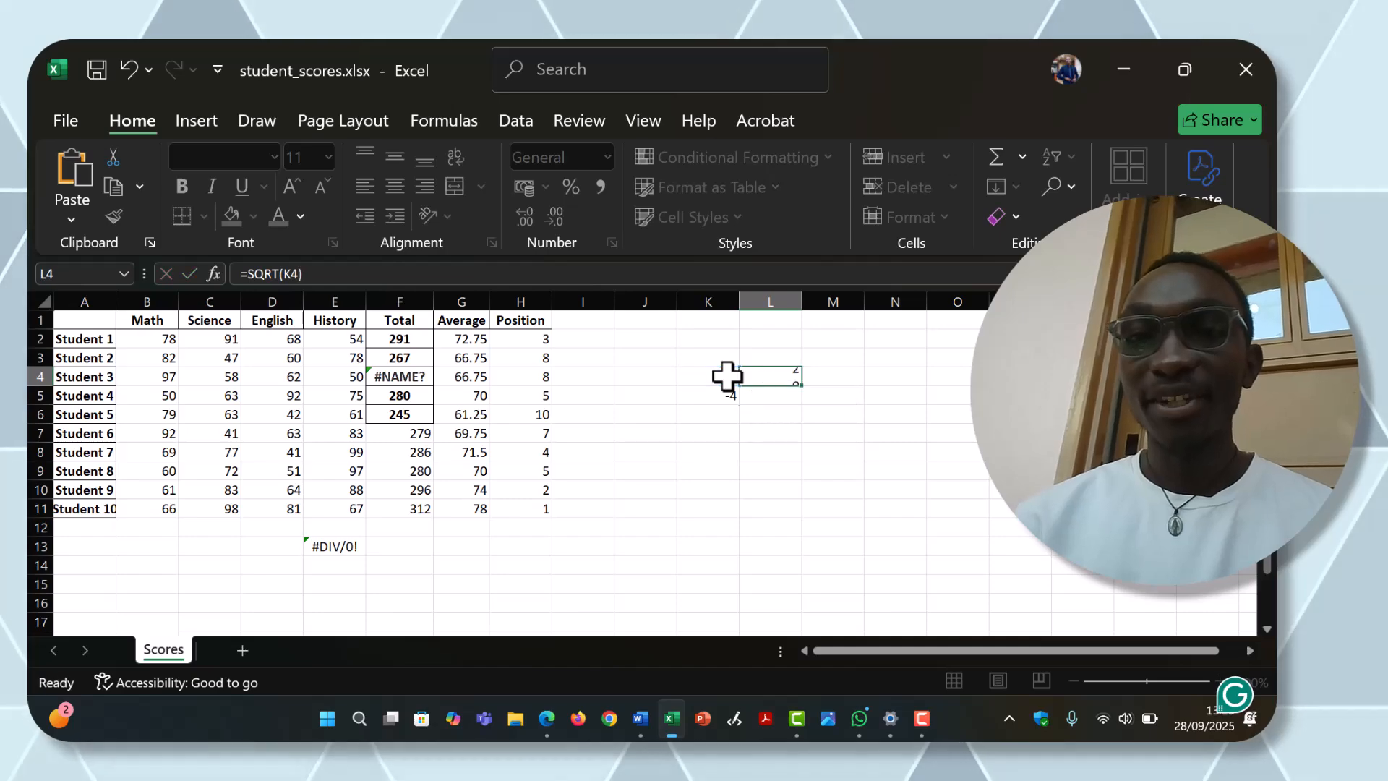
{"action": "key", "text": "Return"}
Step: Fill the square root formula from L4 down to L5 to reproduce the #NUM! error for the negative number
{"action": "left_click", "coordinate": [790, 381]}
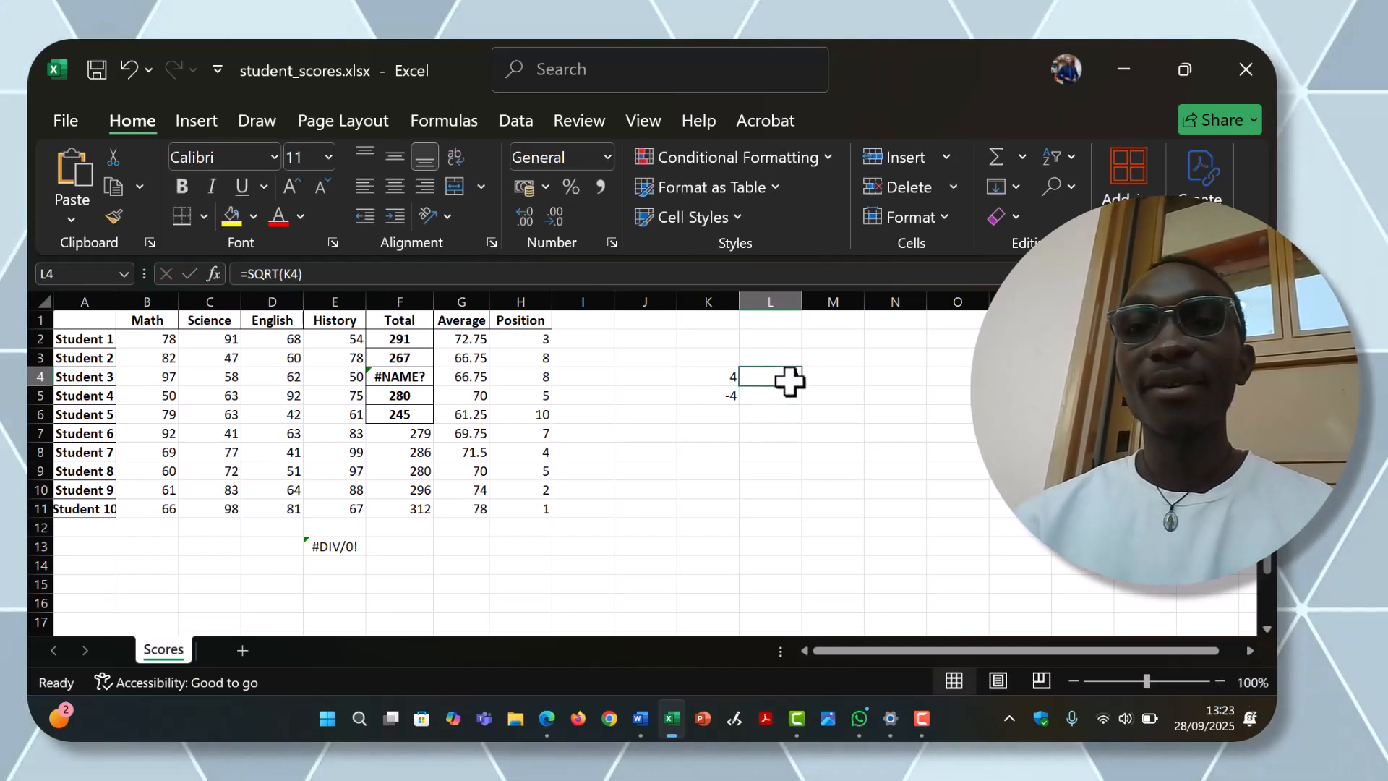
{"action": "left_click_drag", "start_coordinate": [802, 387], "coordinate": [804, 412]}
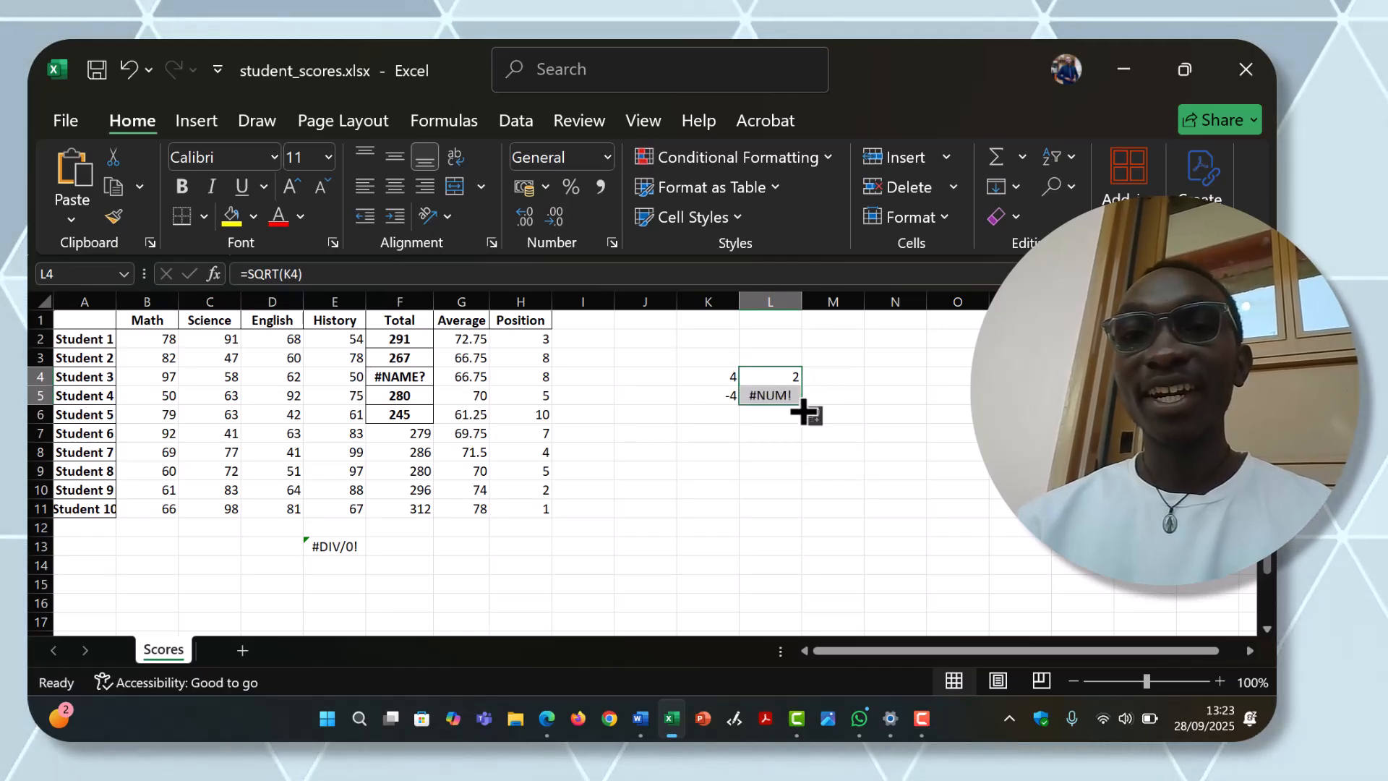
{"action": "left_click", "coordinate": [709, 455]}
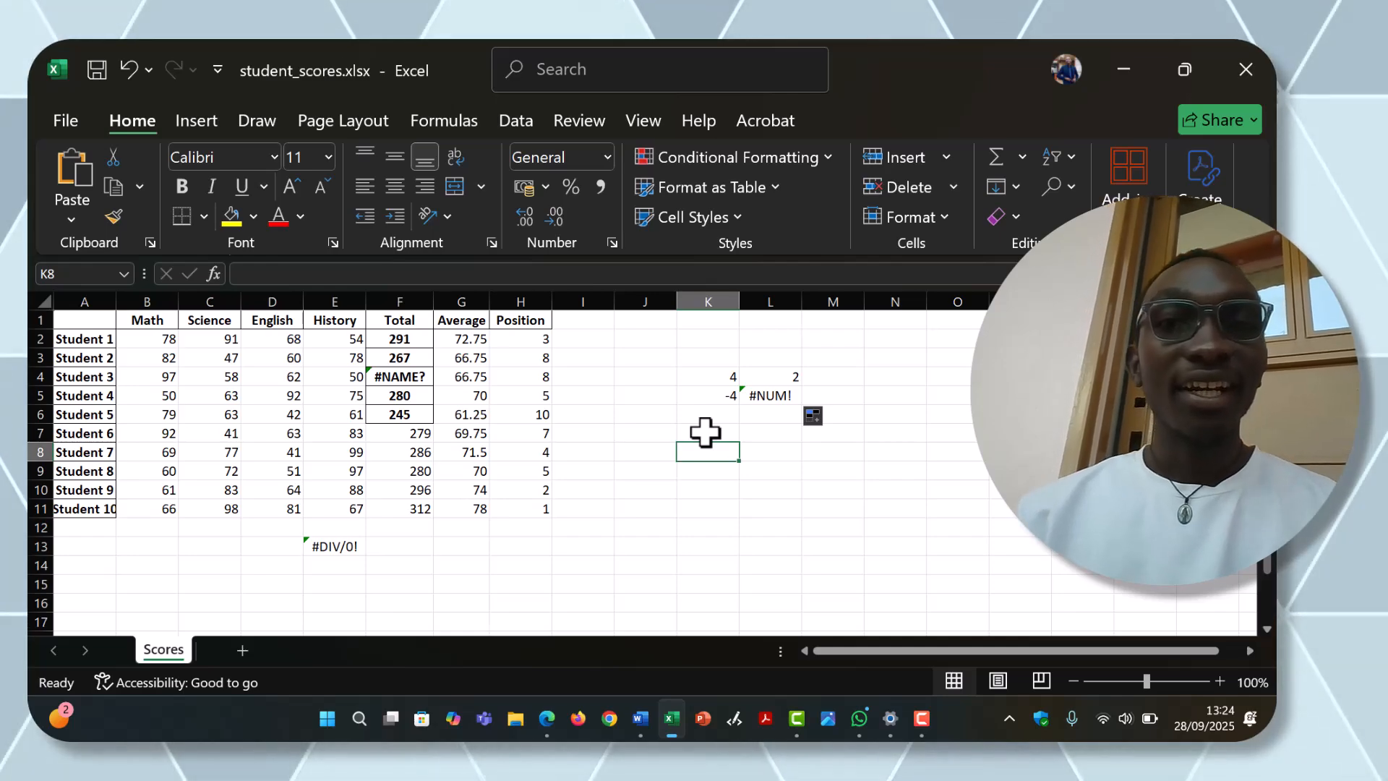
Step: Narrow the Average column until its values show as hash marks, widen it to fit them, and narrow it again
{"action": "left_click_drag", "start_coordinate": [488, 295], "coordinate": [448, 300]}
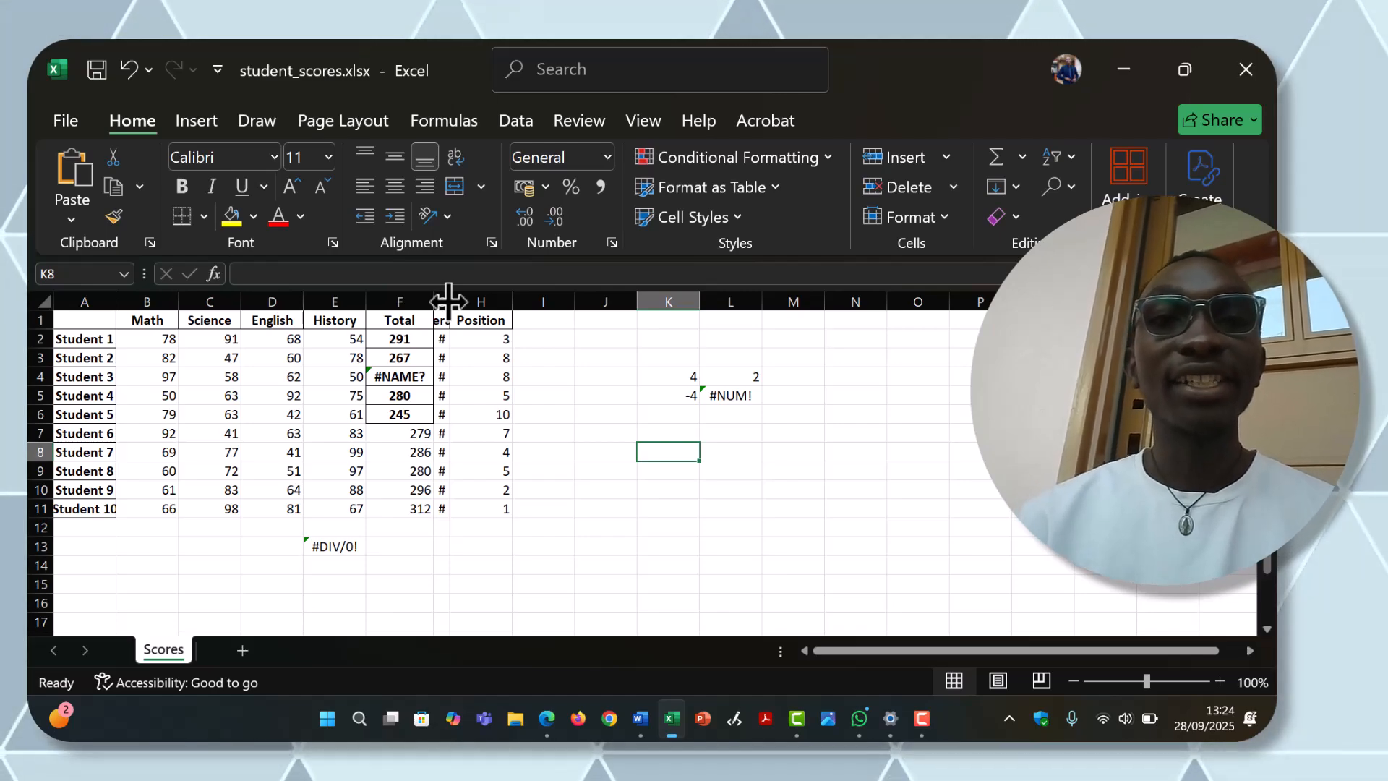
{"action": "left_click_drag", "start_coordinate": [448, 301], "coordinate": [448, 301]}
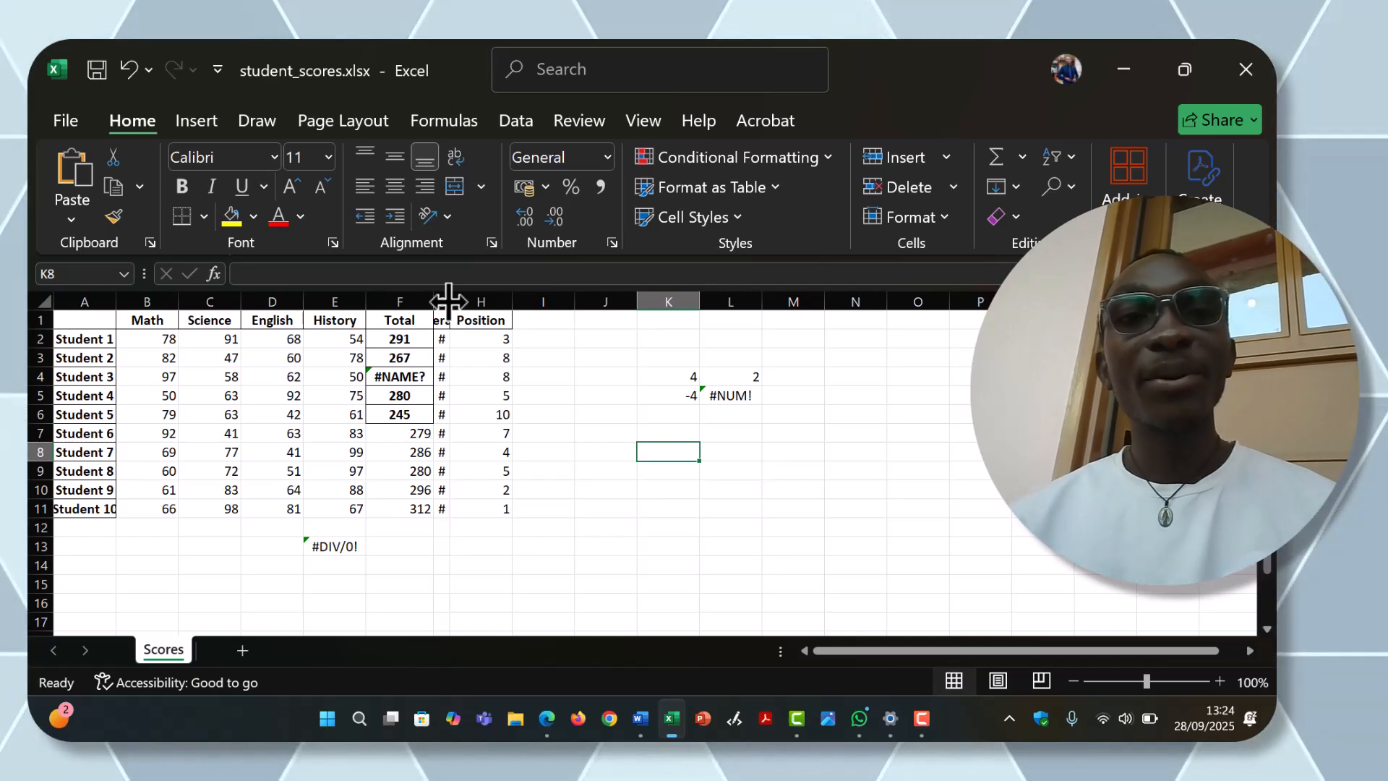
{"action": "left_click_drag", "start_coordinate": [448, 301], "coordinate": [485, 297]}
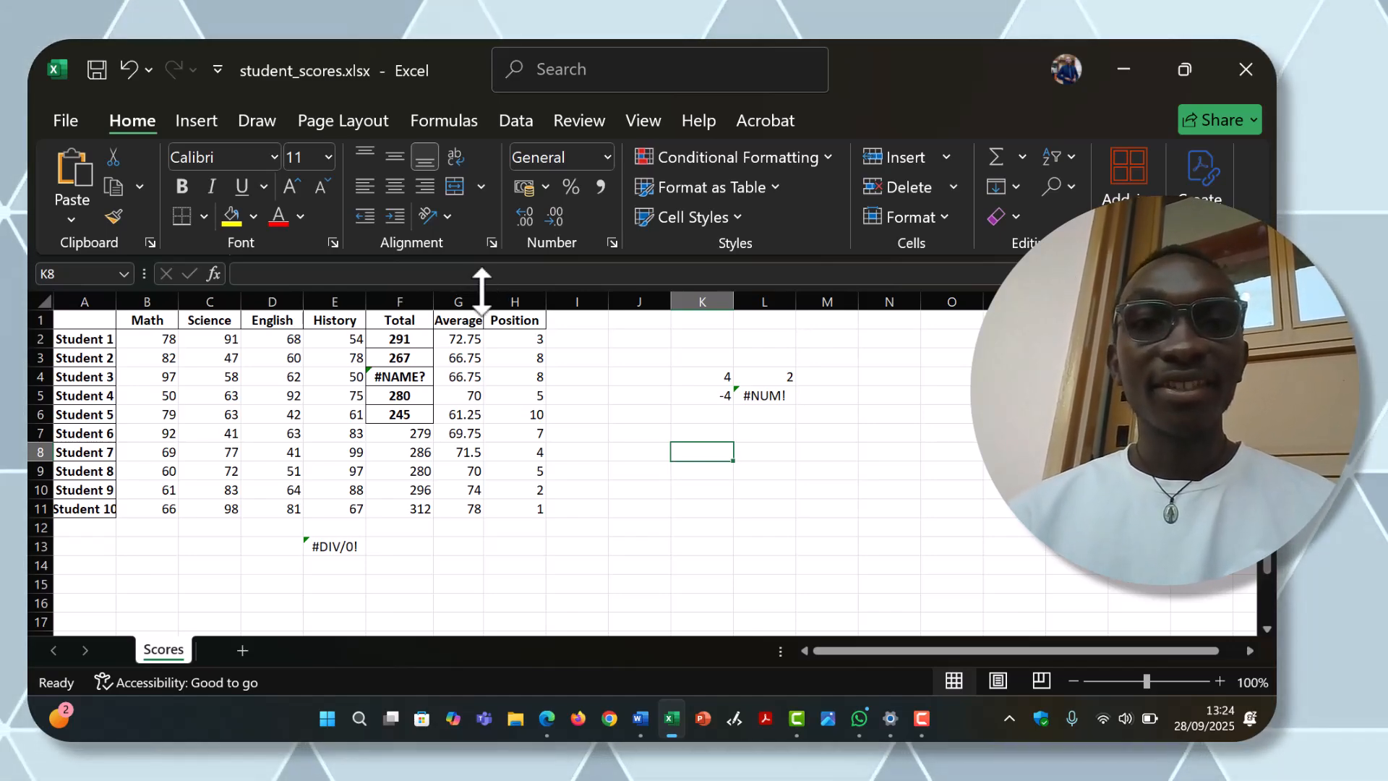
{"action": "left_click_drag", "start_coordinate": [485, 296], "coordinate": [449, 299]}
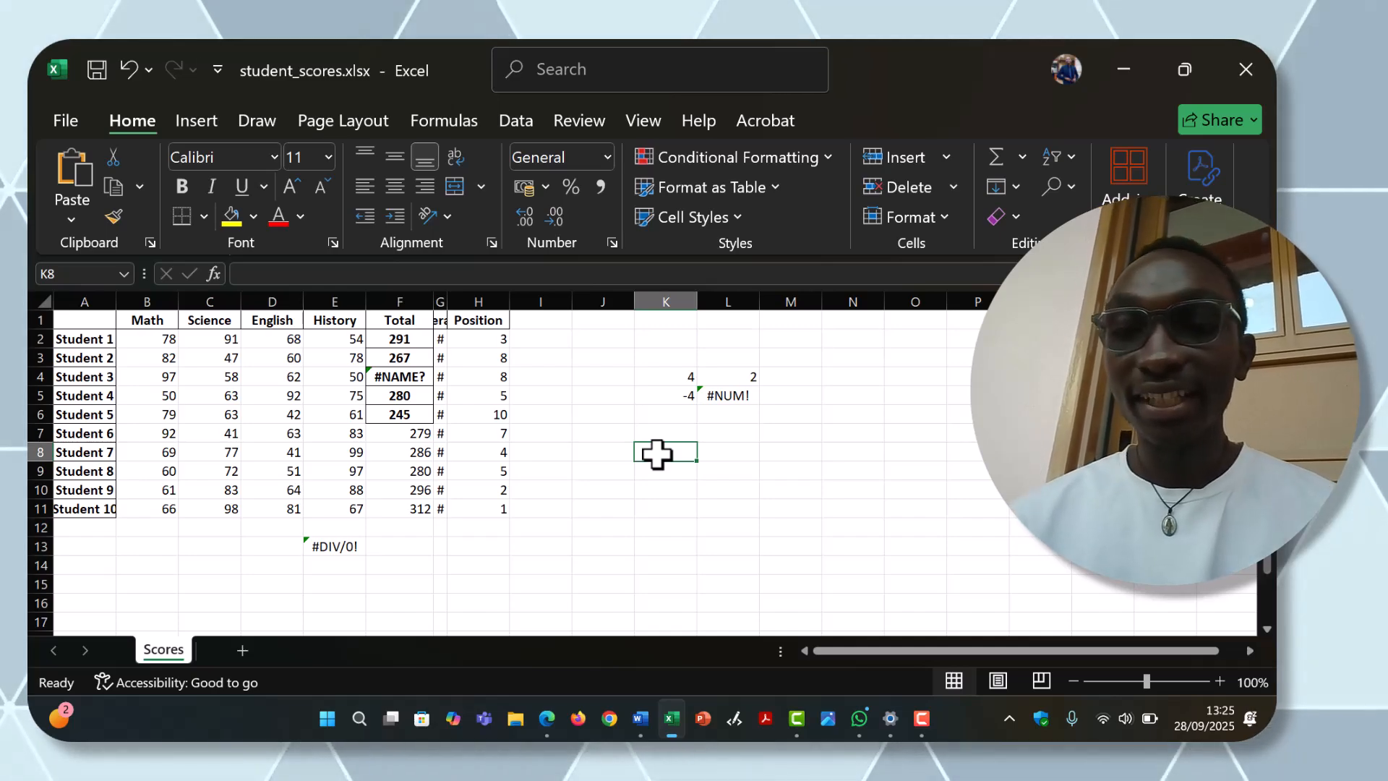
Step: Enter =SUM(A1:A5 C1:C5) in cell K8, with only a space between the ranges, to reproduce the #NULL! error
{"action": "type", "text": "="}
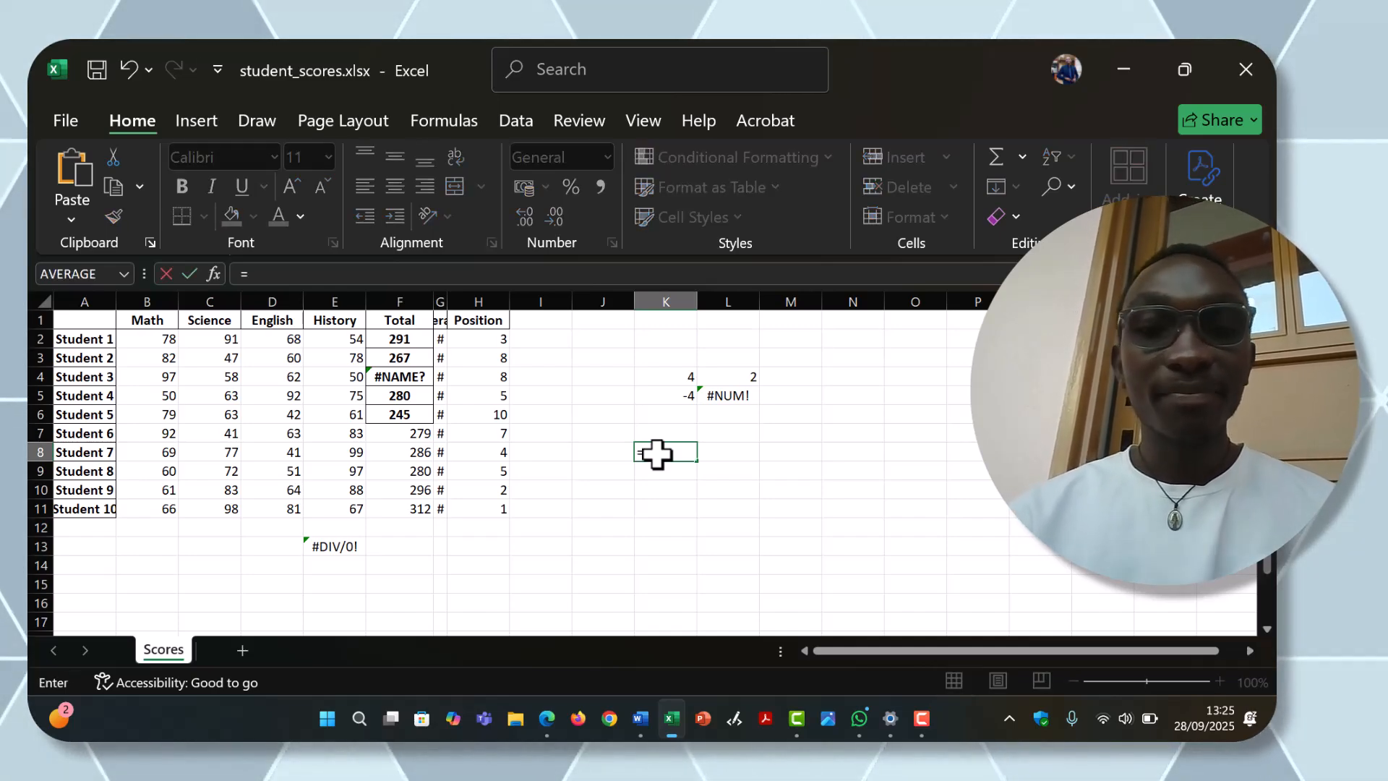
{"action": "type", "text": "SUM"}
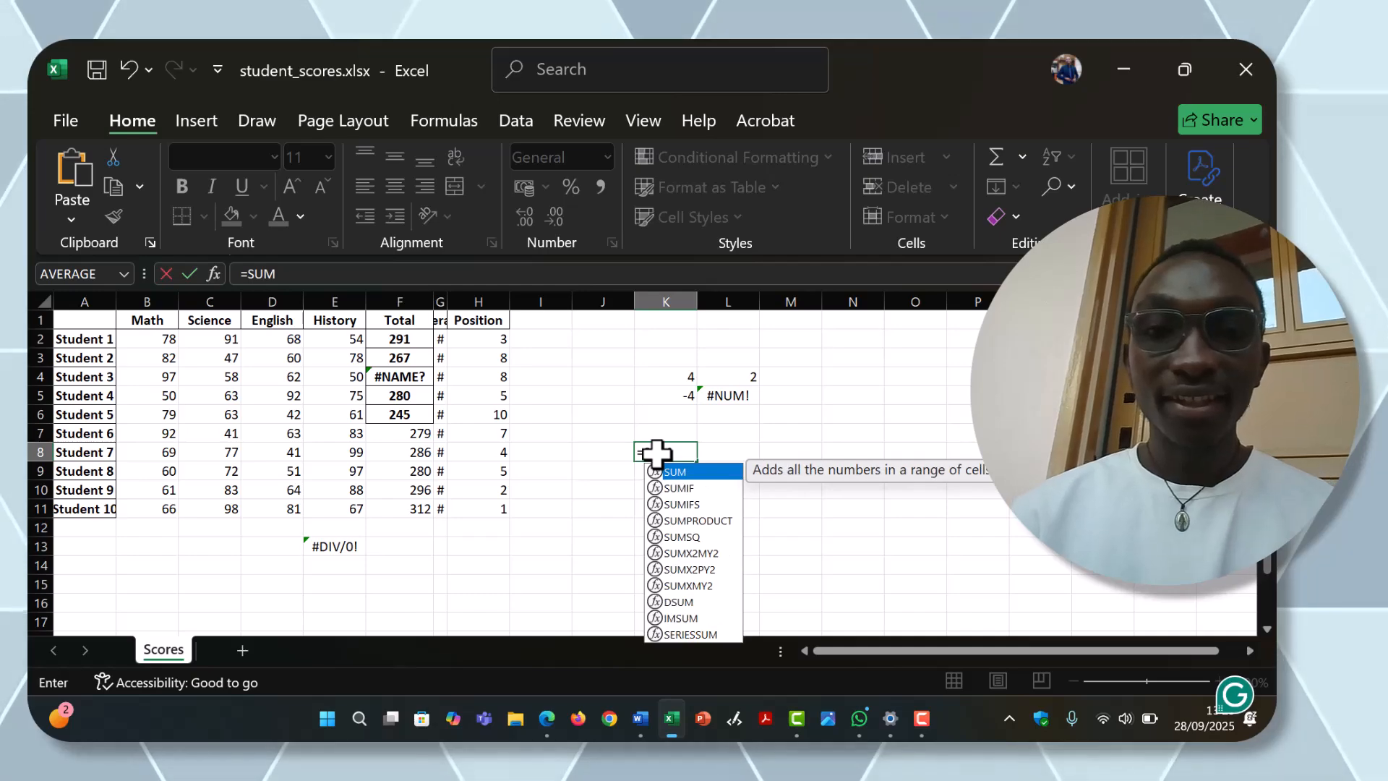
{"action": "type", "text": "("}
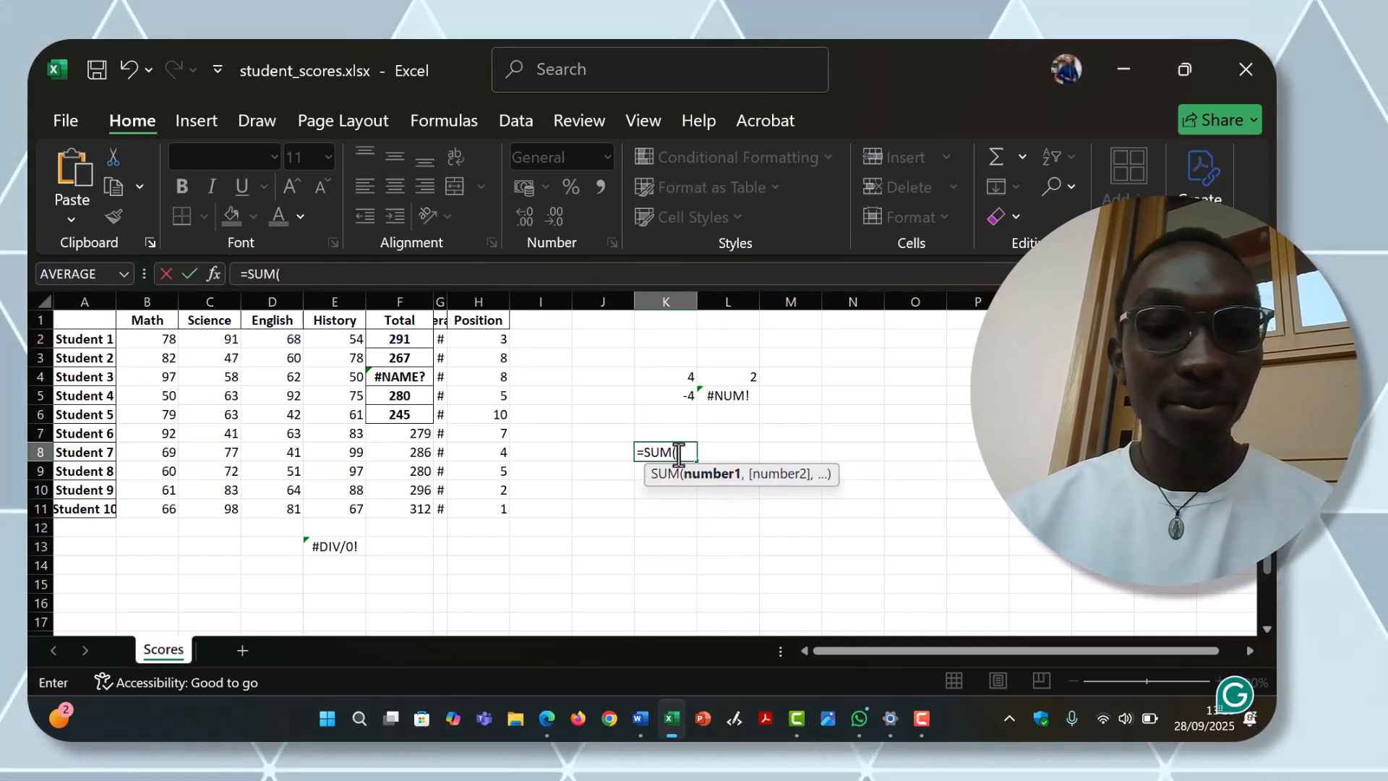
{"action": "type", "text": "A1"}
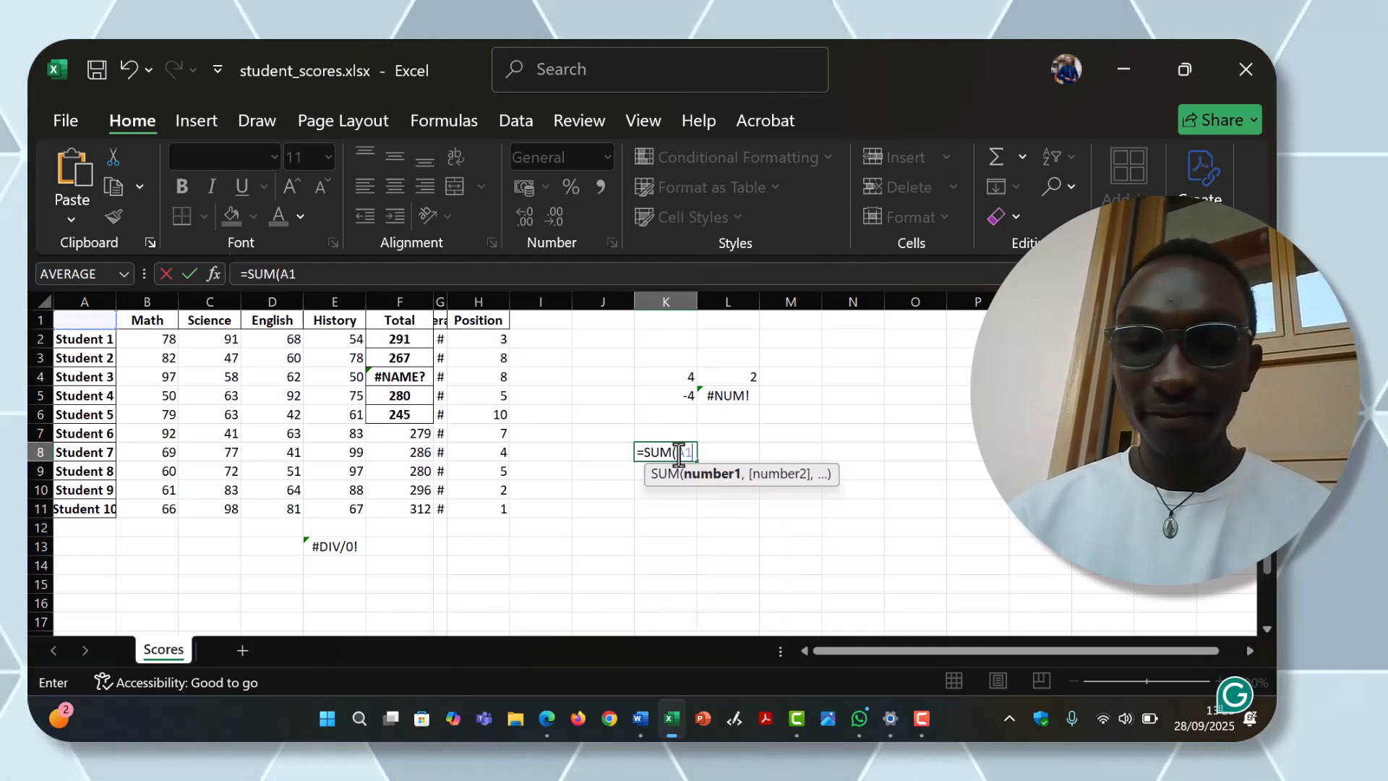
{"action": "type", "text": ":"}
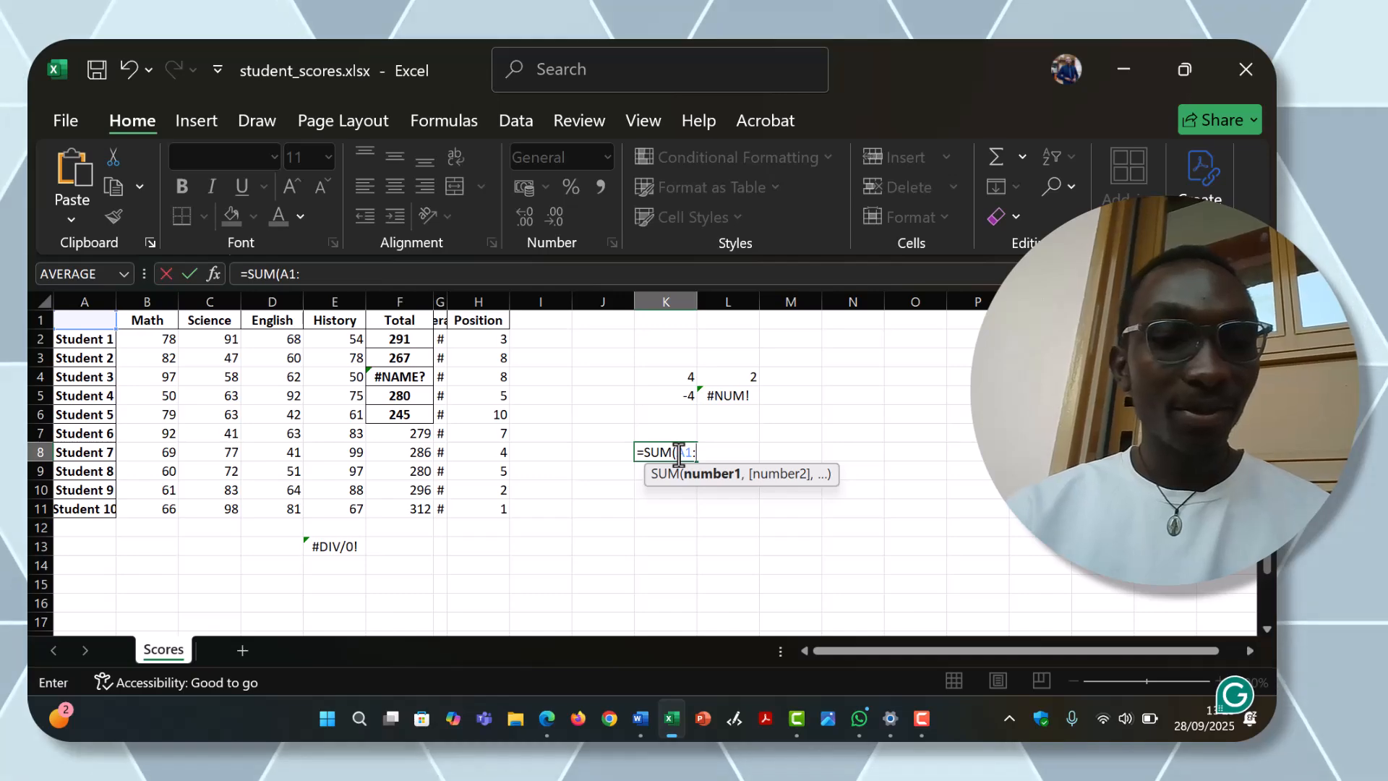
{"action": "type", "text": "A%"}
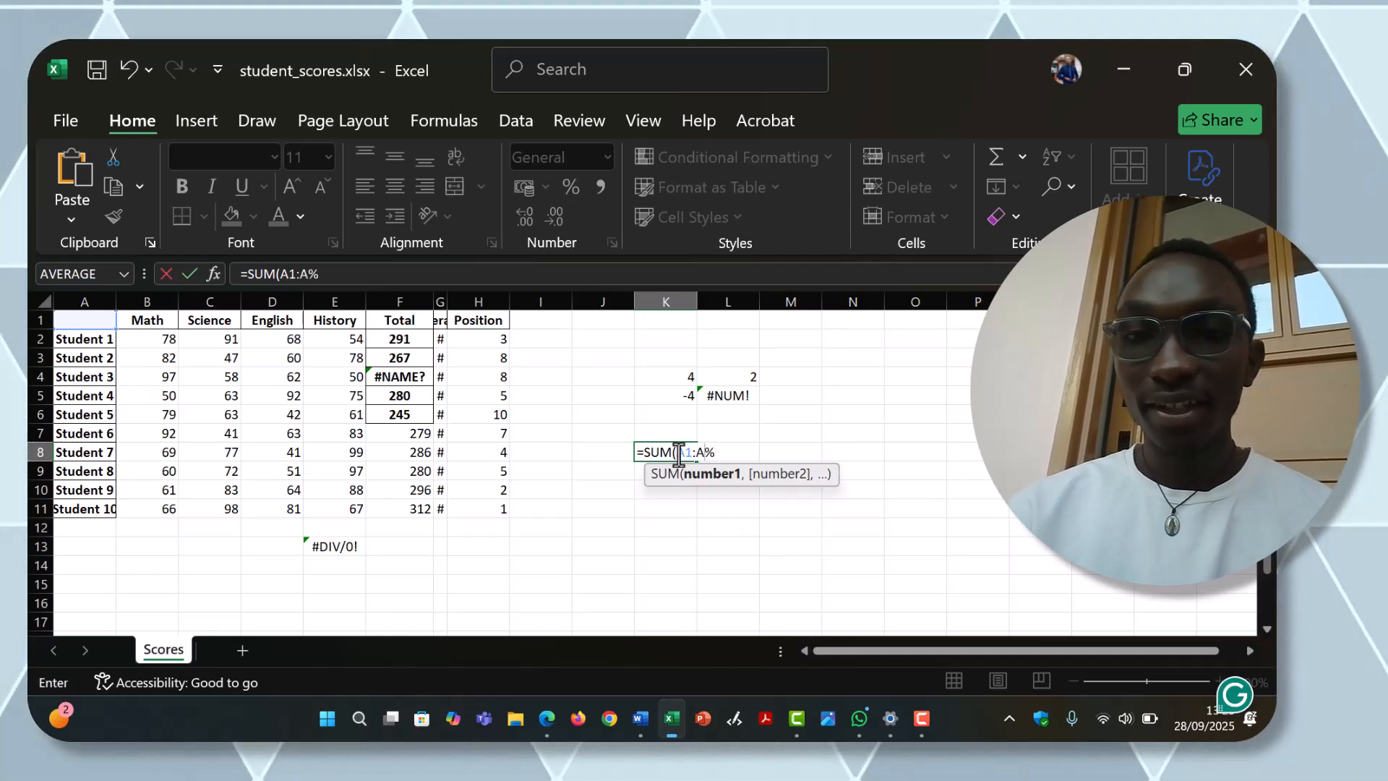
{"action": "key", "text": "BackSpace"}
{"action": "type", "text": "5"}
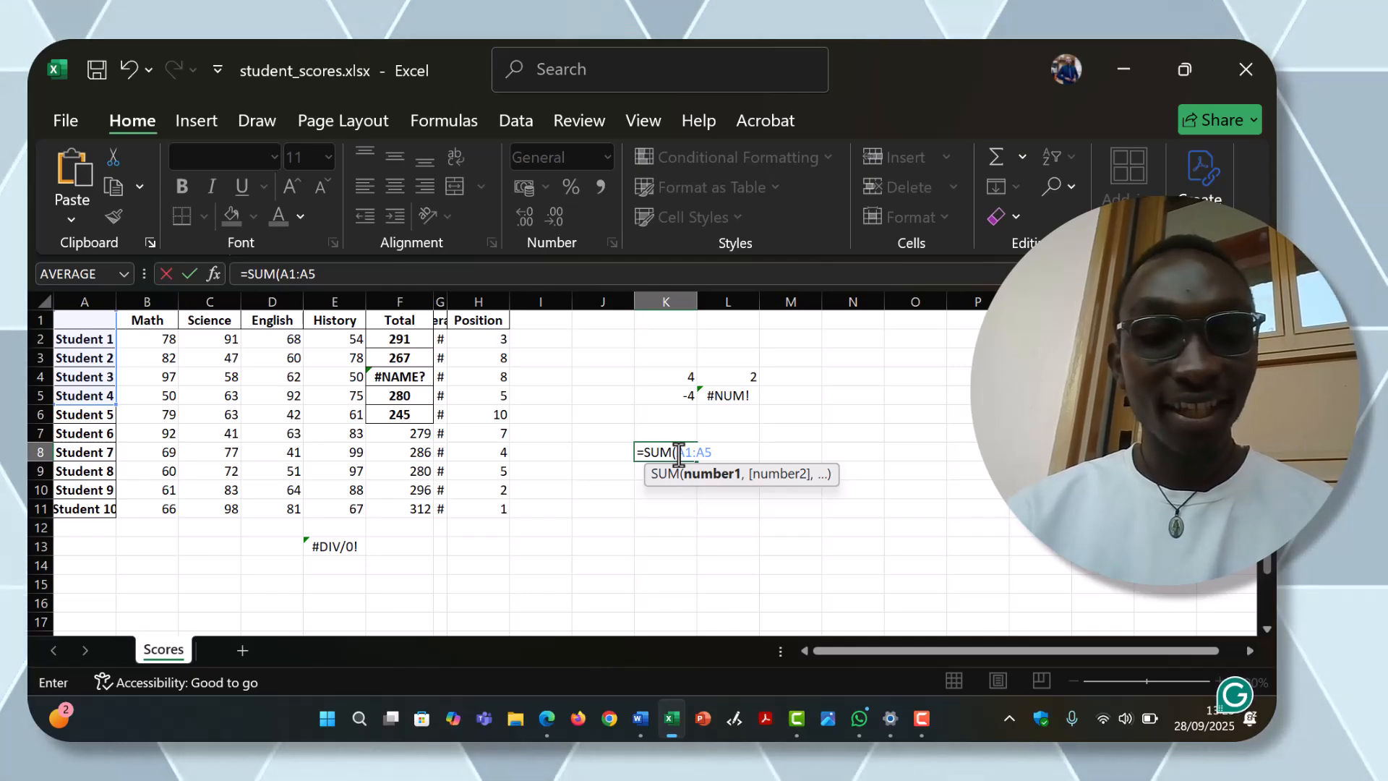
{"action": "type", "text": "C1:"}
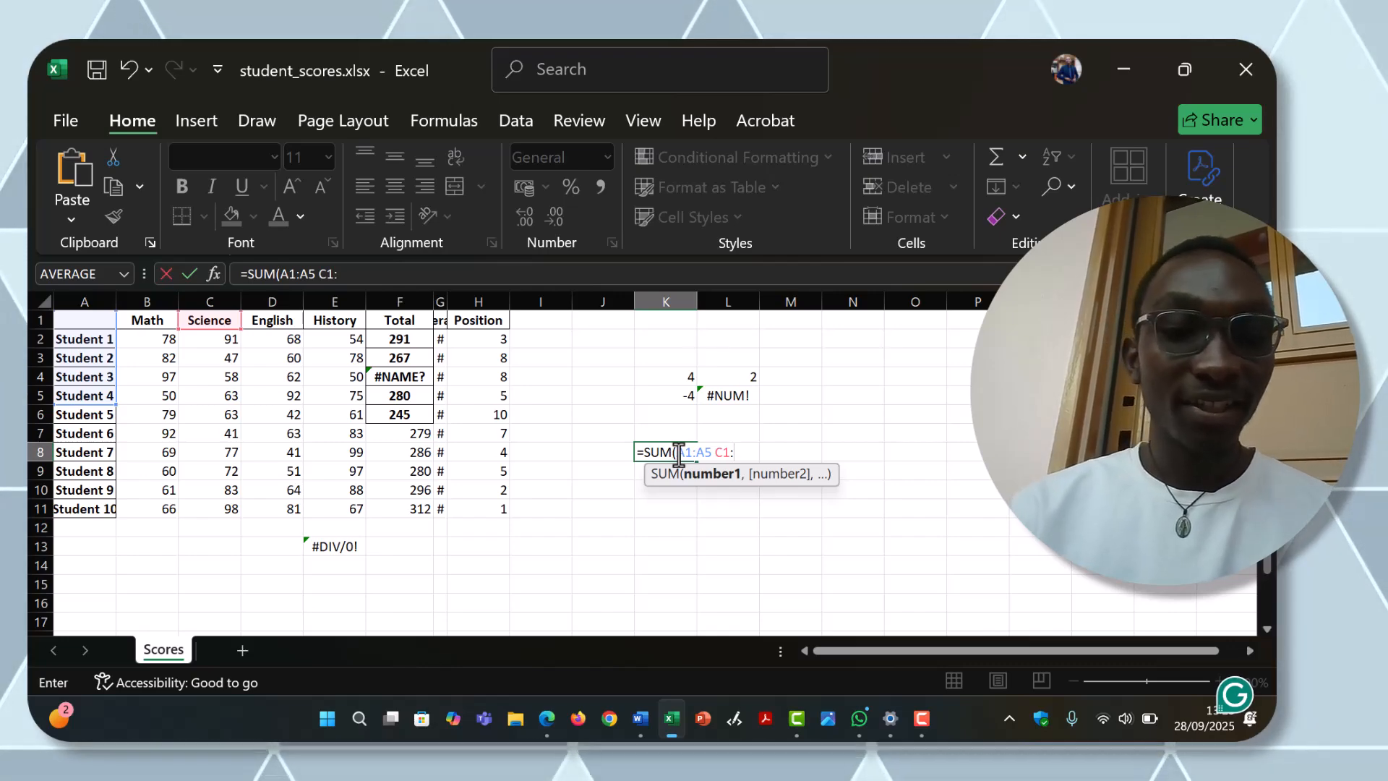
{"action": "type", "text": "C5"}
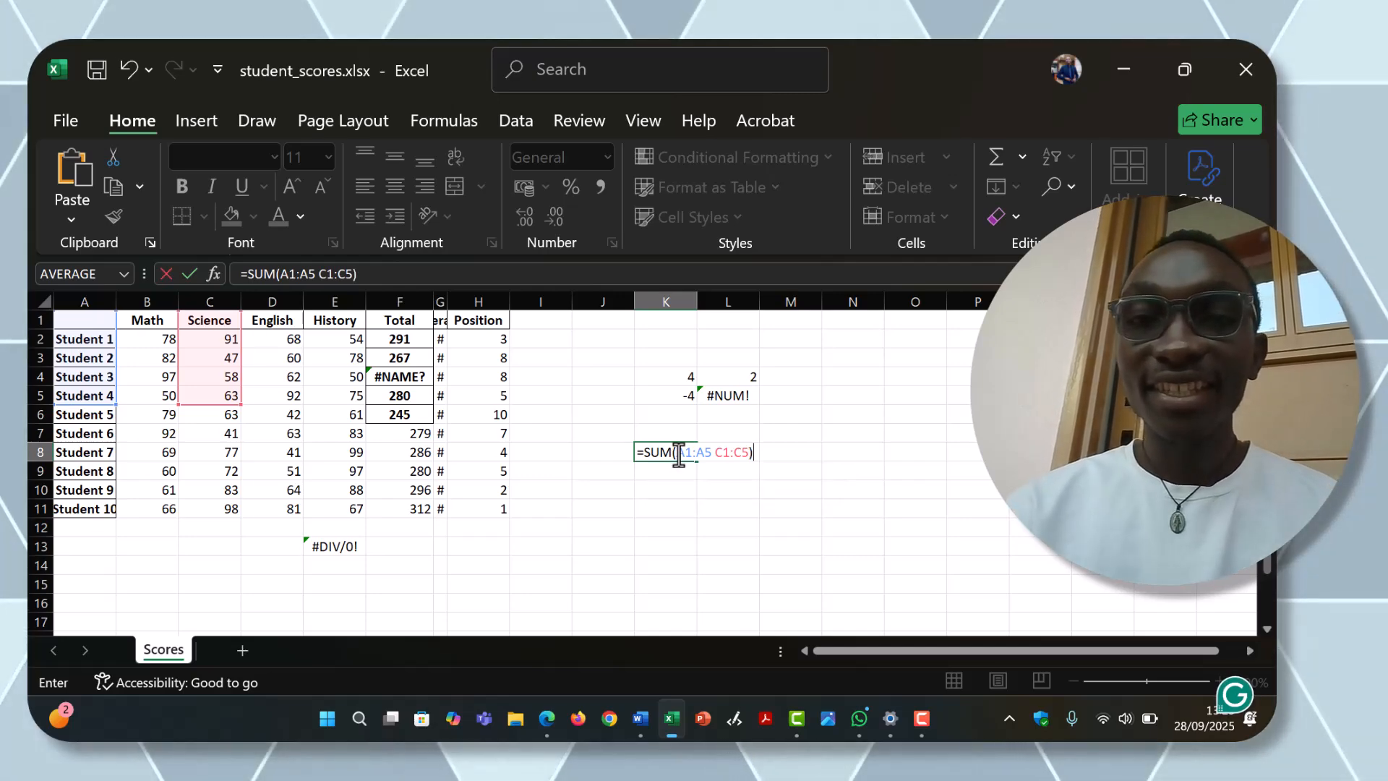
{"action": "key", "text": "Return"}
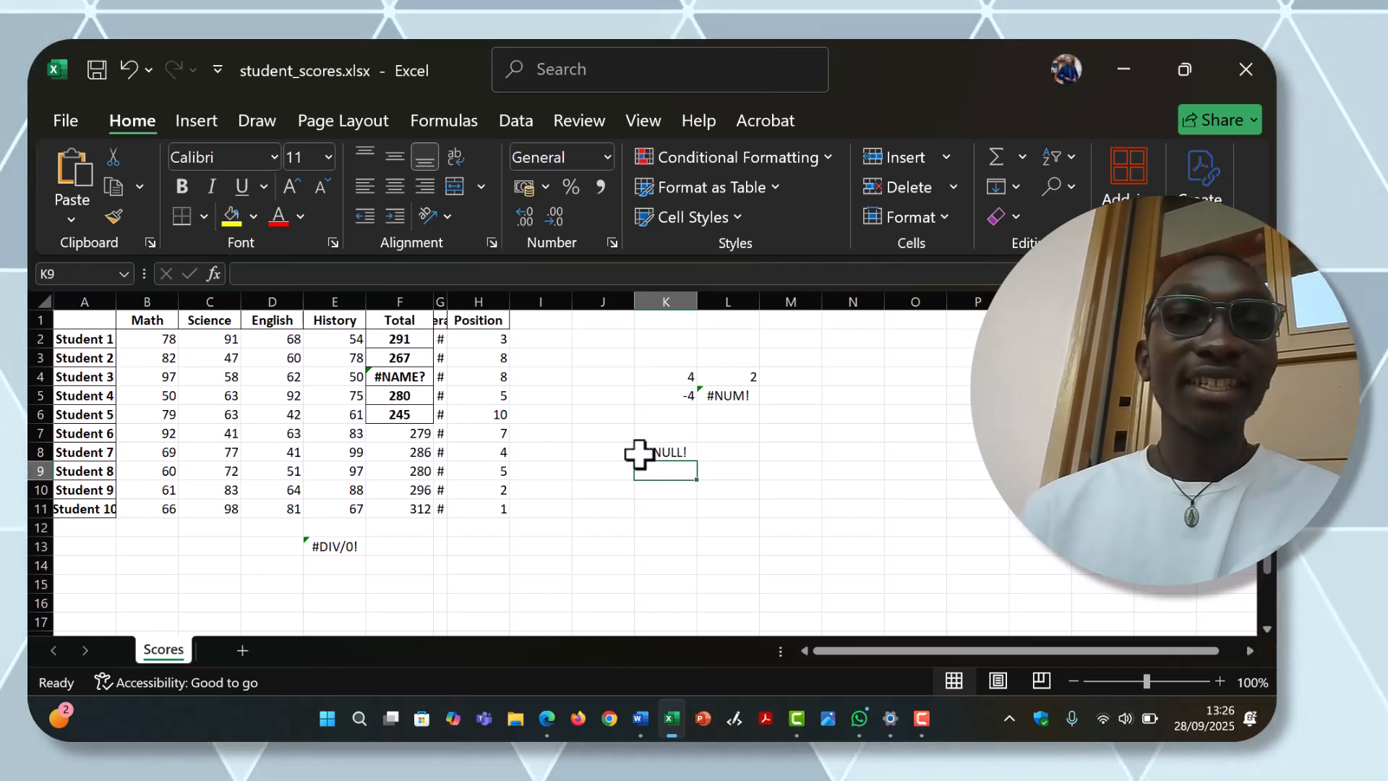
Step: Fix the formula in cell K8 by separating the two ranges with a comma, giving =SUM(A1:A5, C1:C5)
{"action": "left_click", "coordinate": [658, 451]}
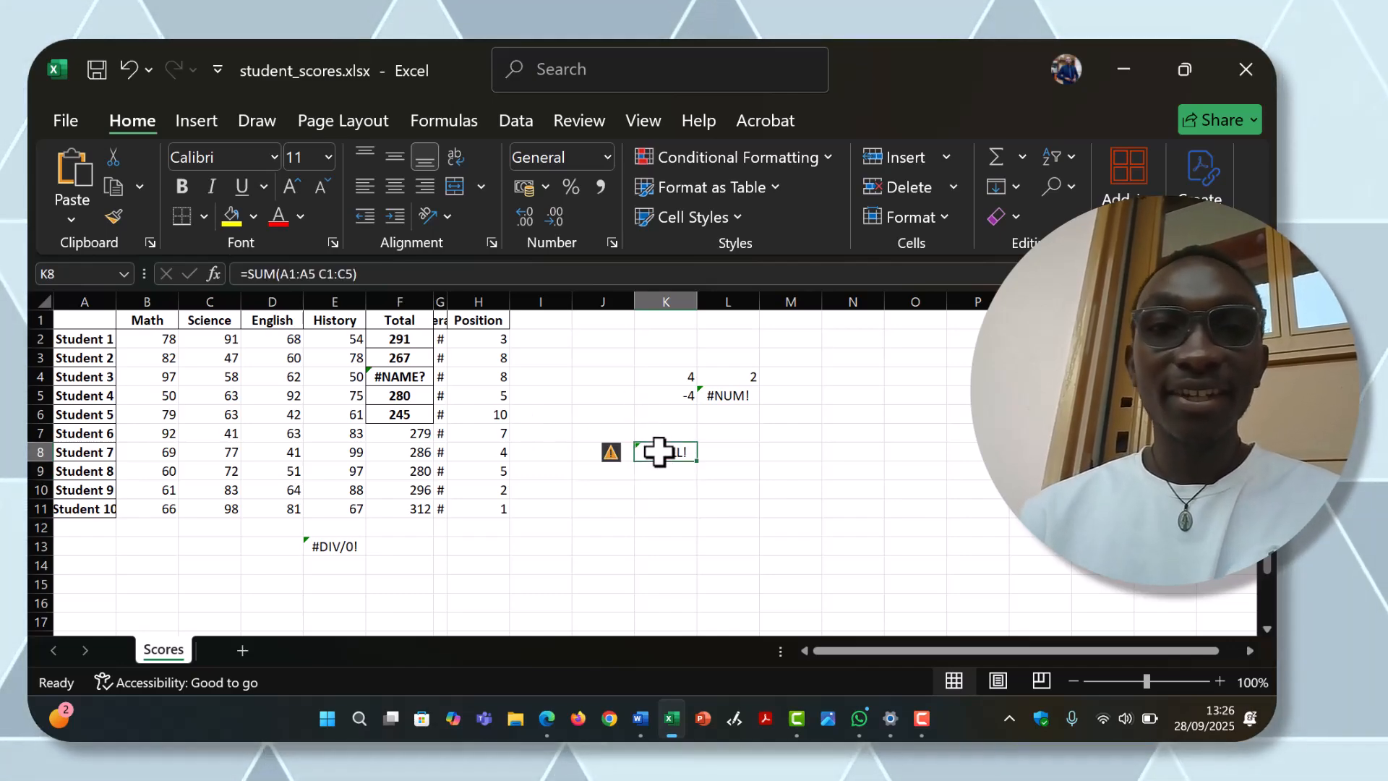
{"action": "left_click", "coordinate": [312, 275]}
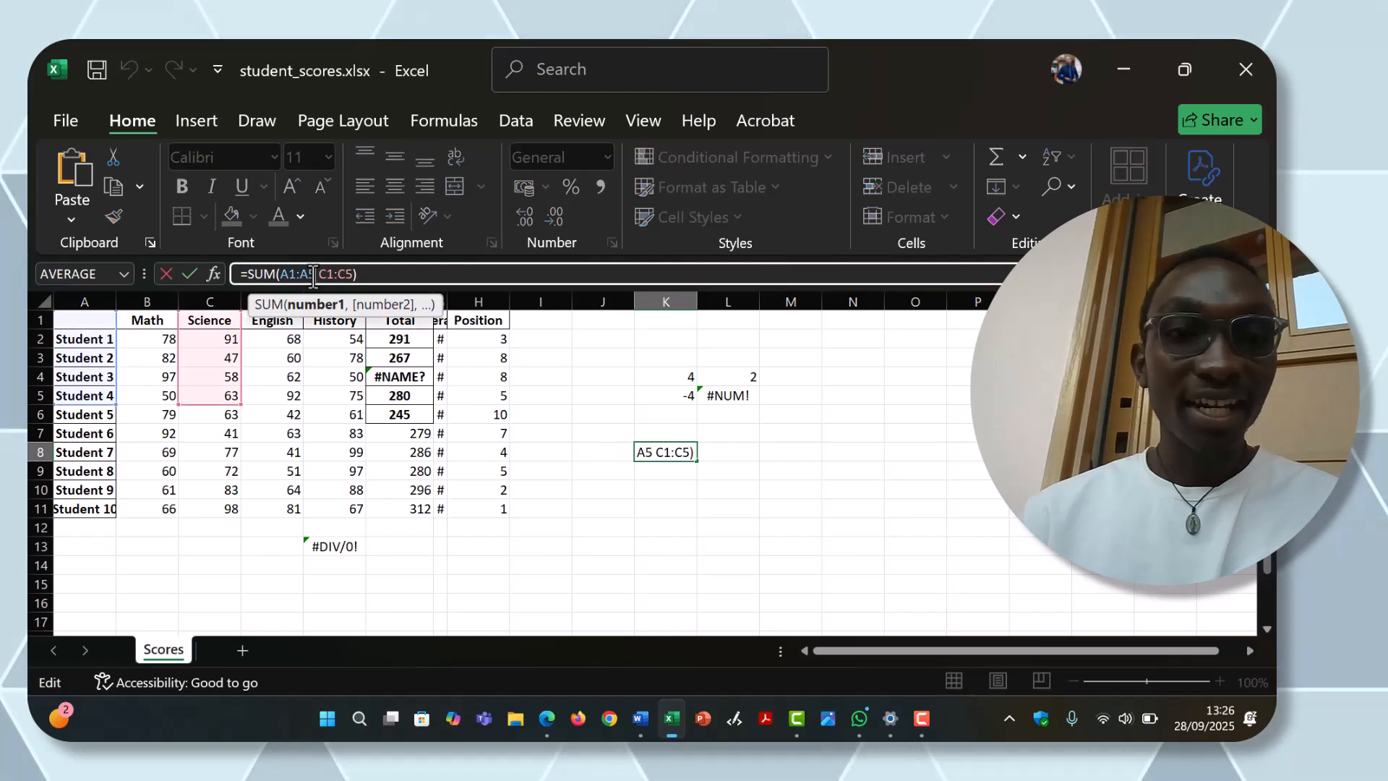
{"action": "type", "text": ","}
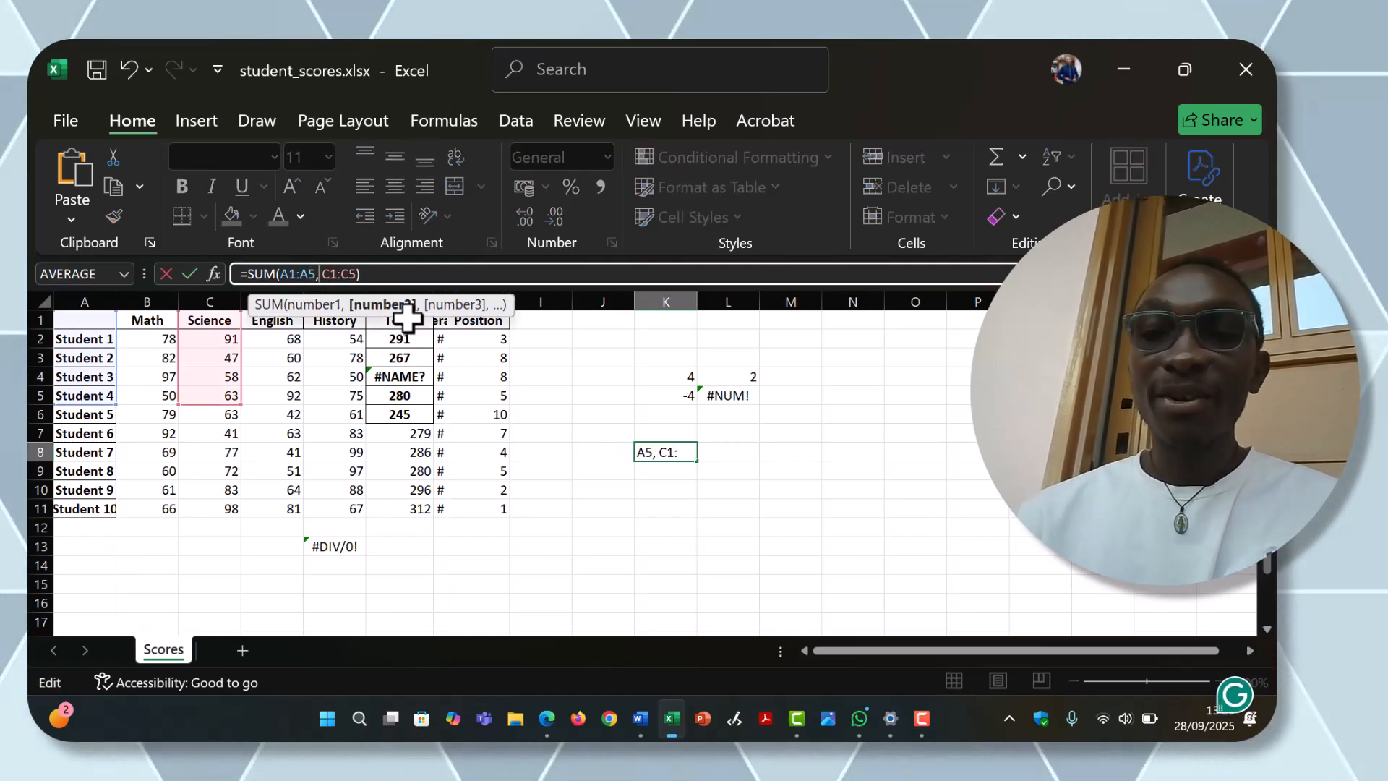
{"action": "key", "text": "Return"}
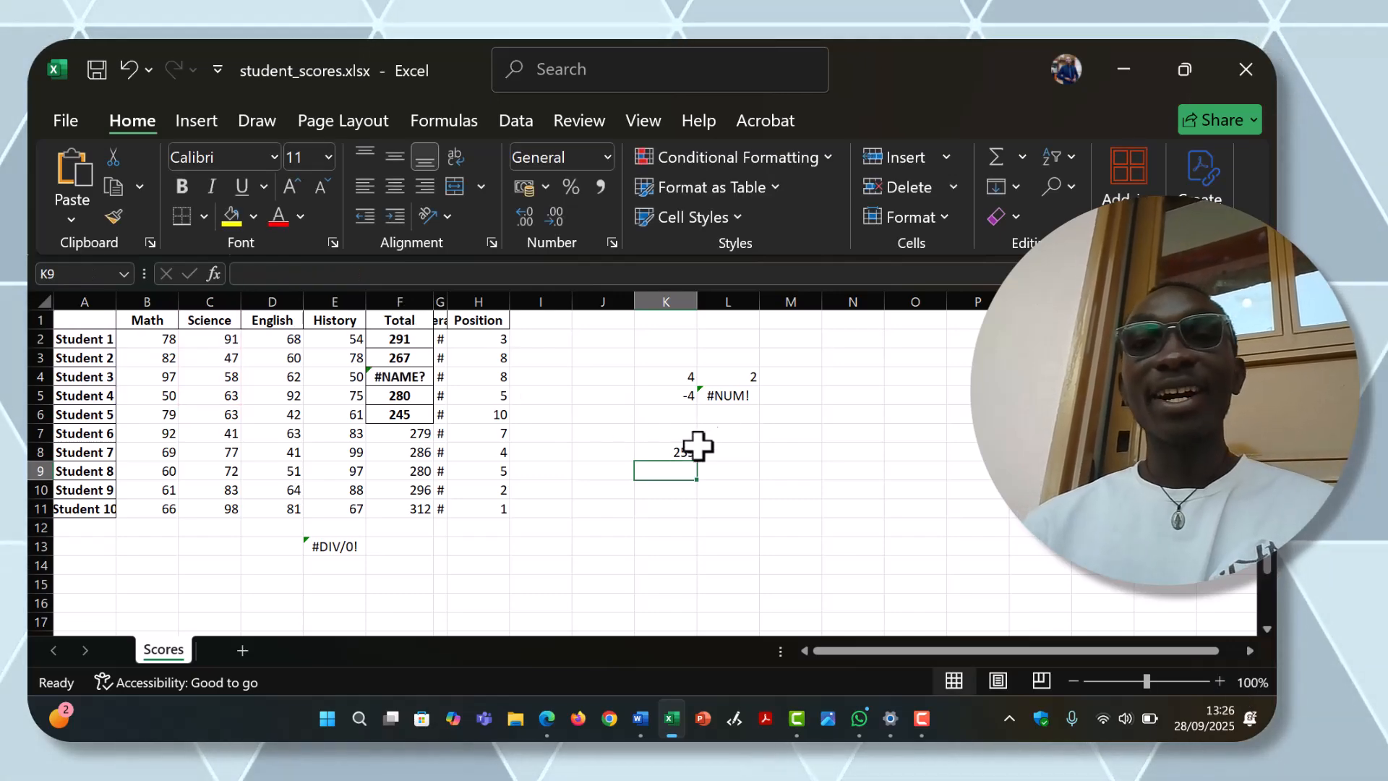